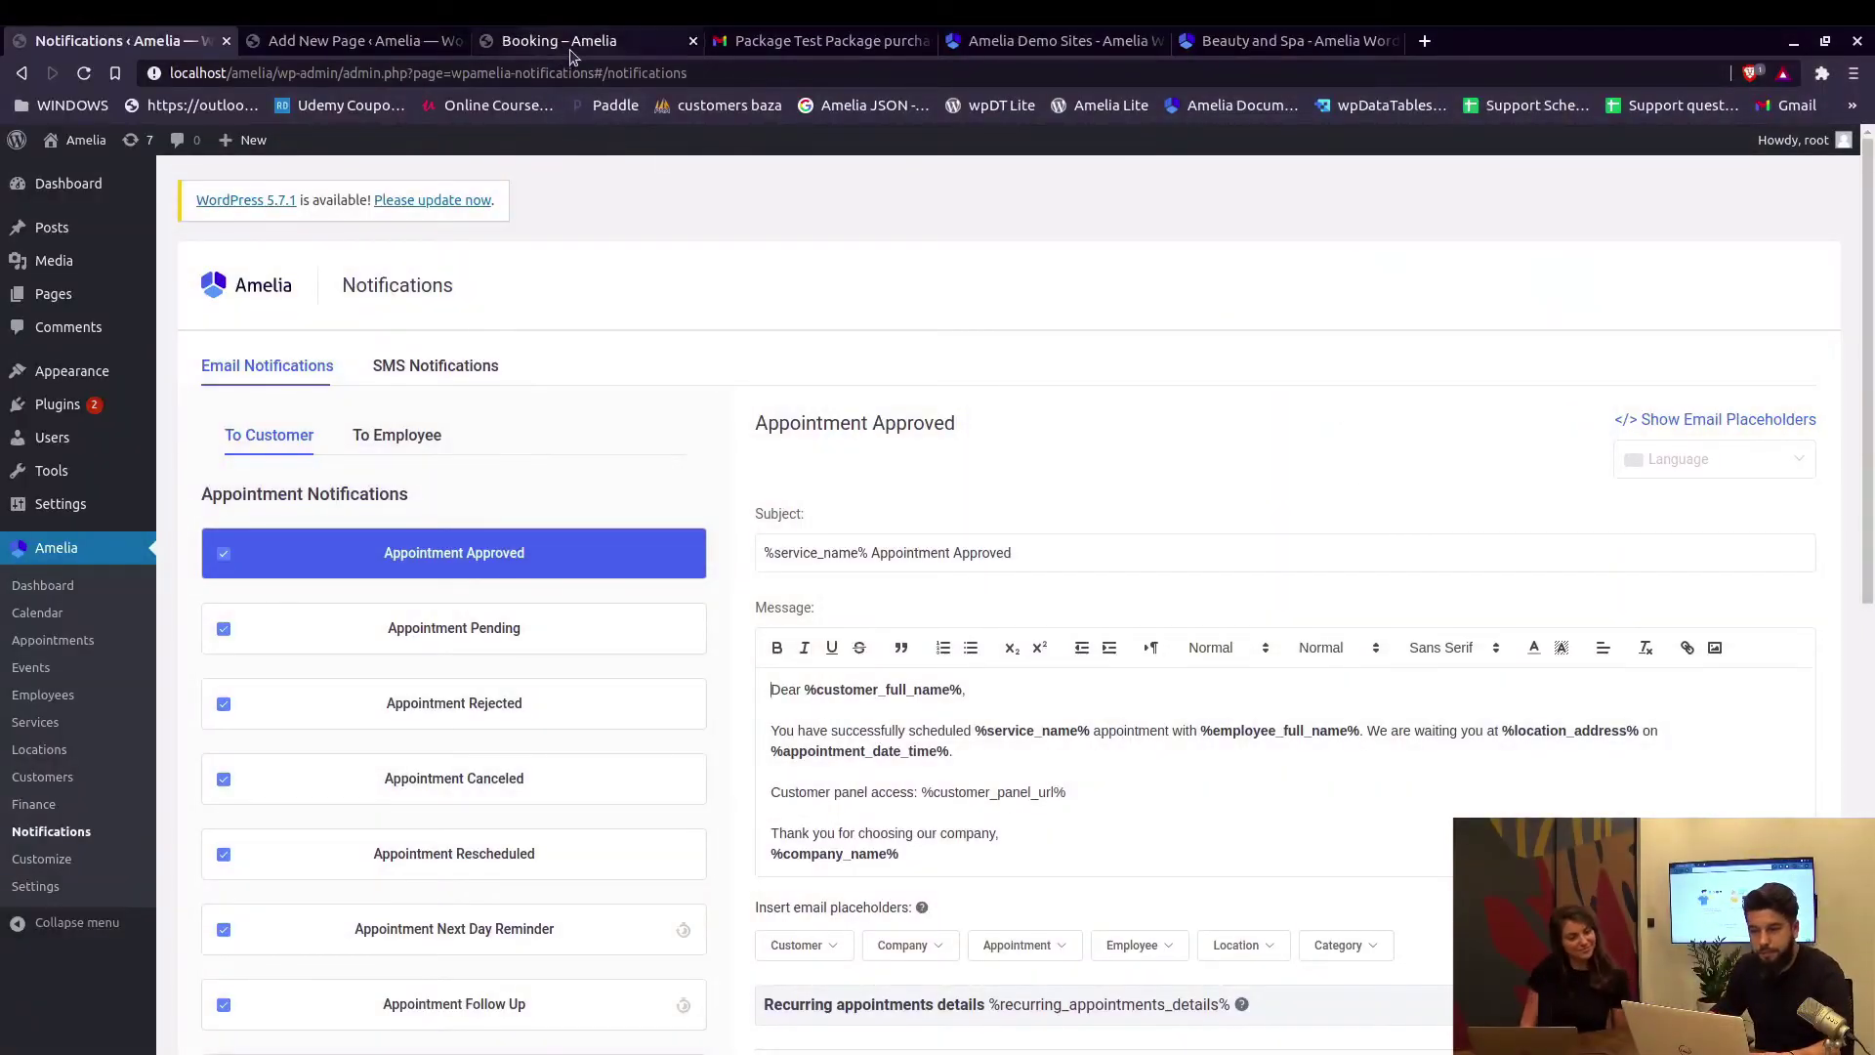
Open the 'Package Test Package purchased' email in Gmail and follow its customer panel link.
left_click(547, 41)
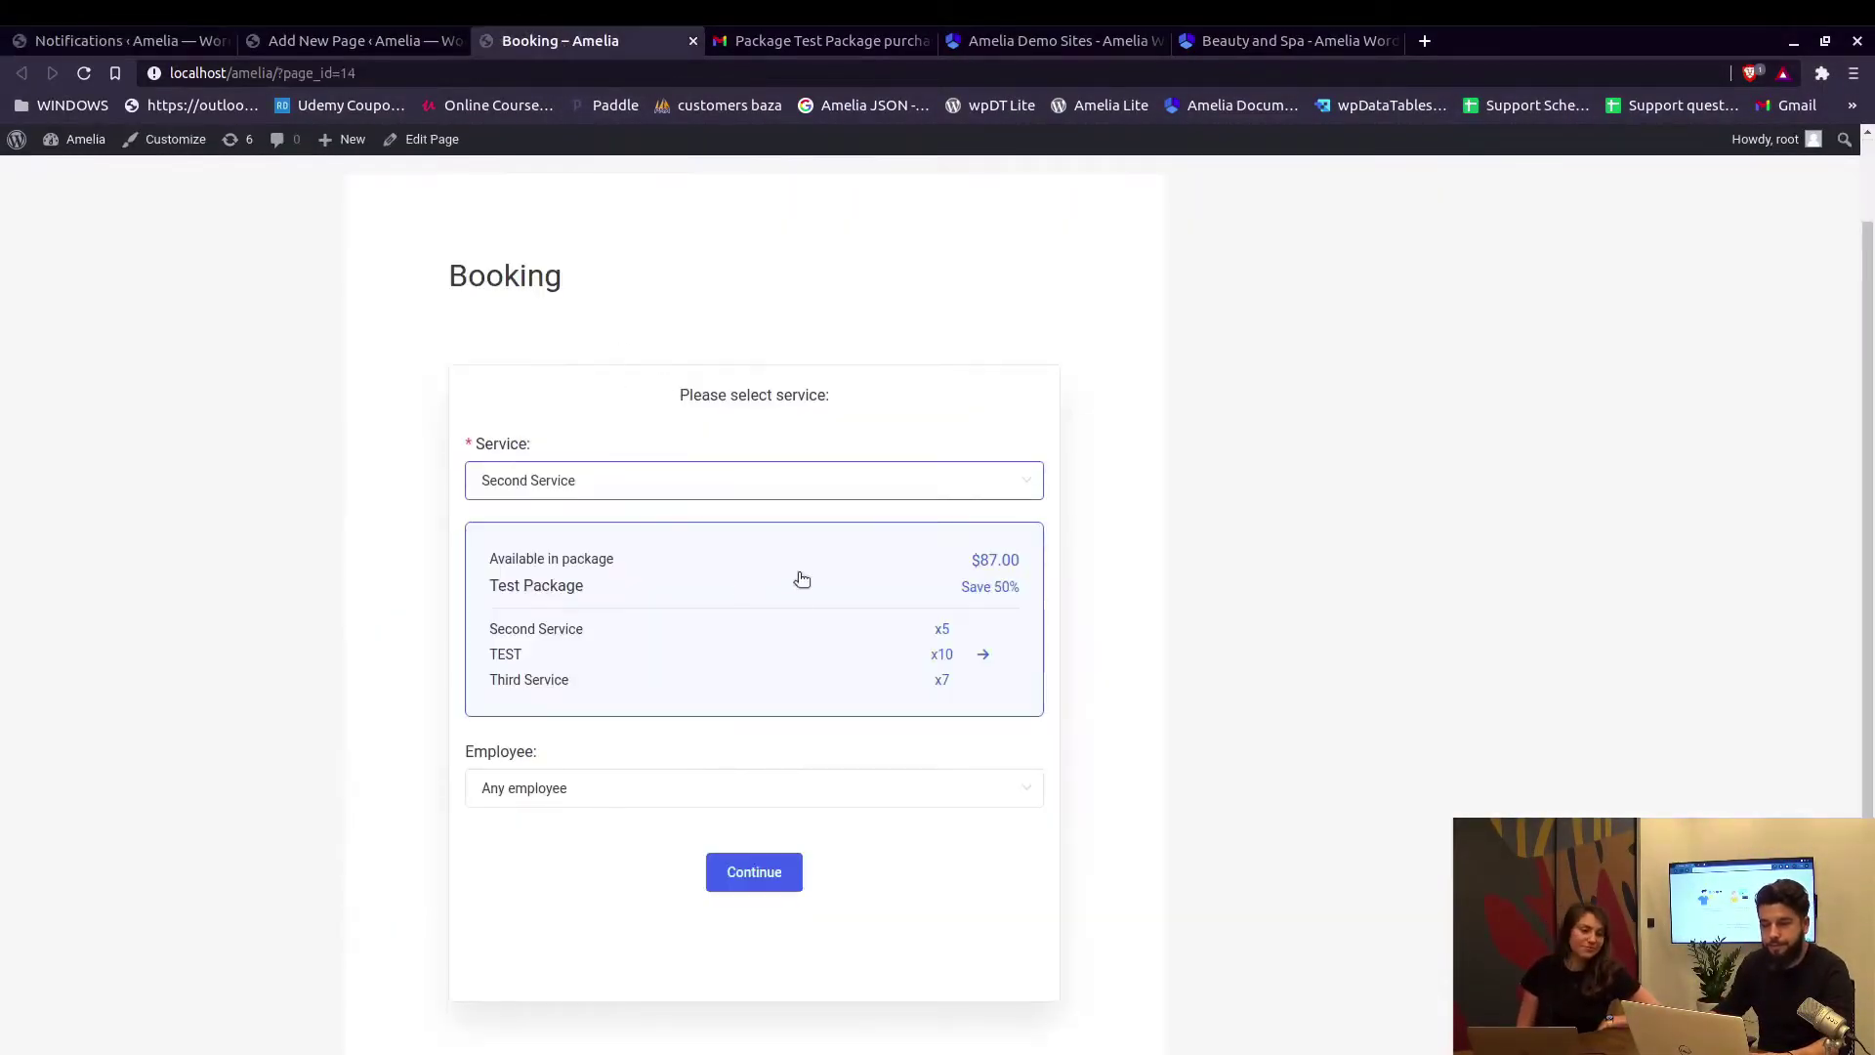
scroll(768, 404, "up", 2)
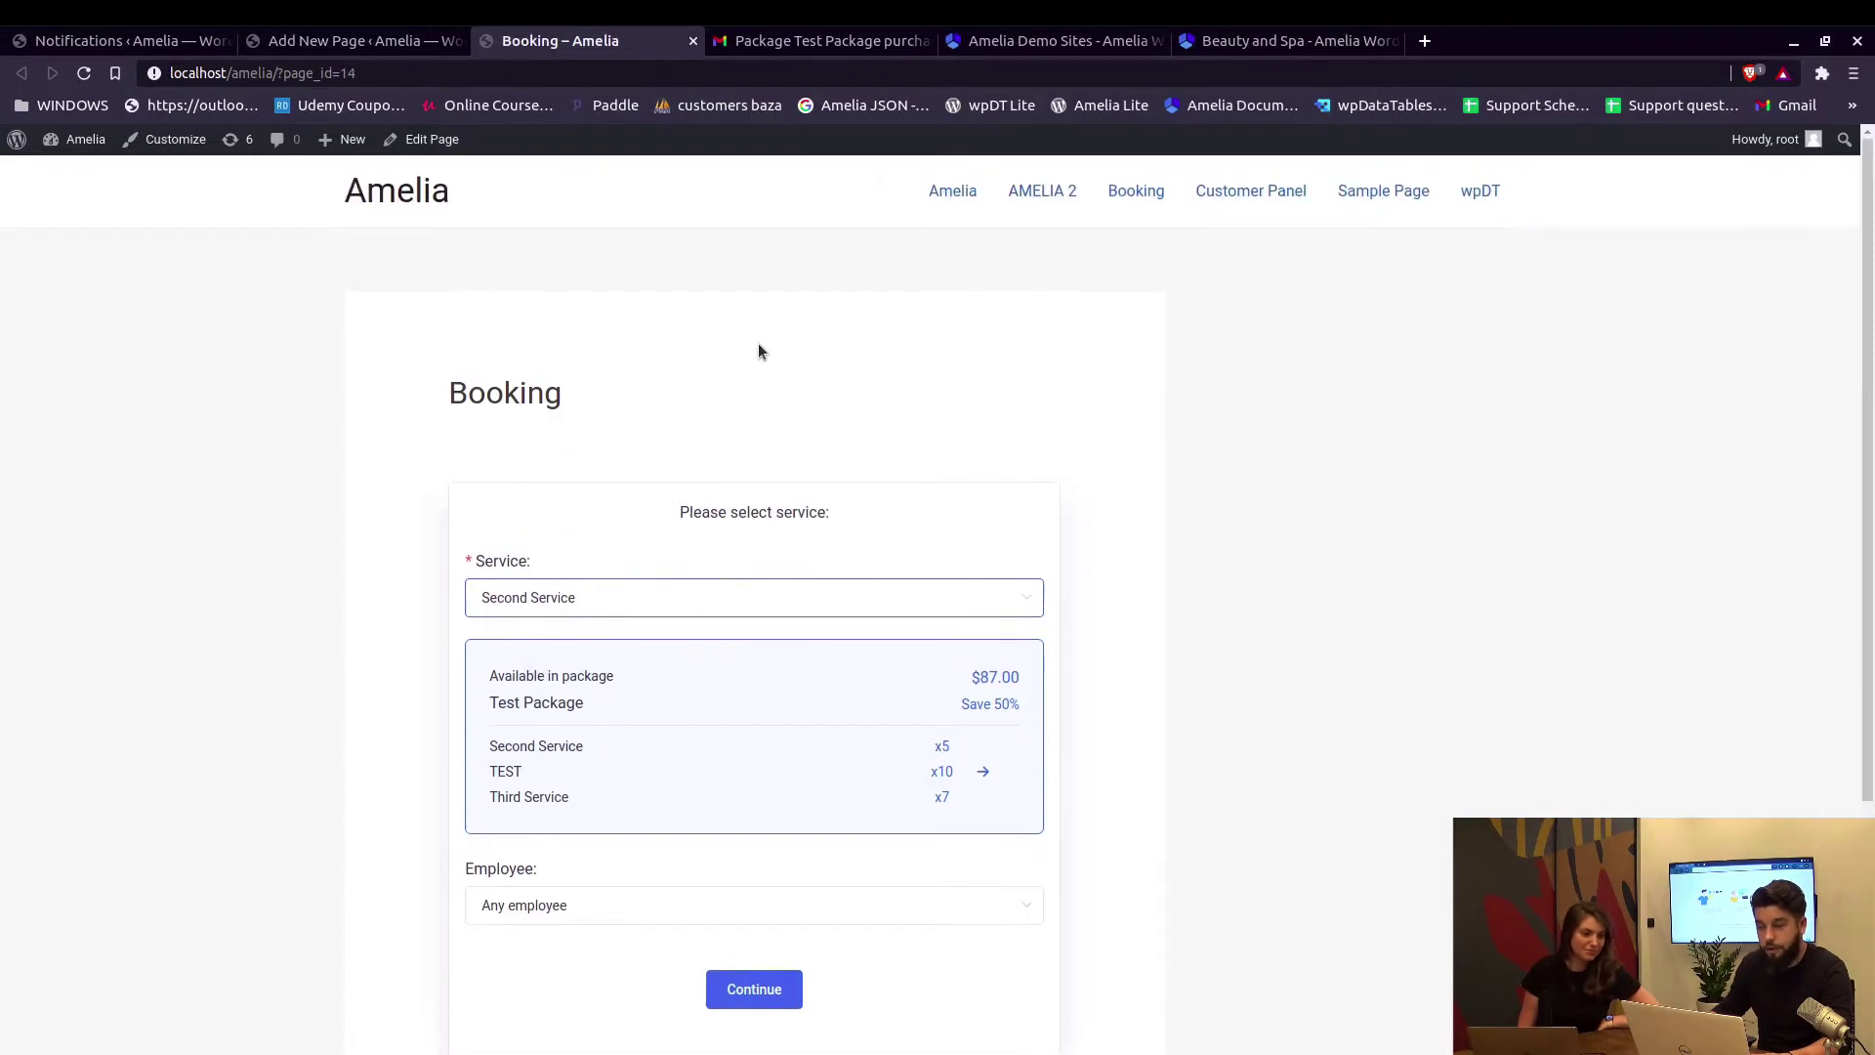
scroll(762, 350, "down", 2)
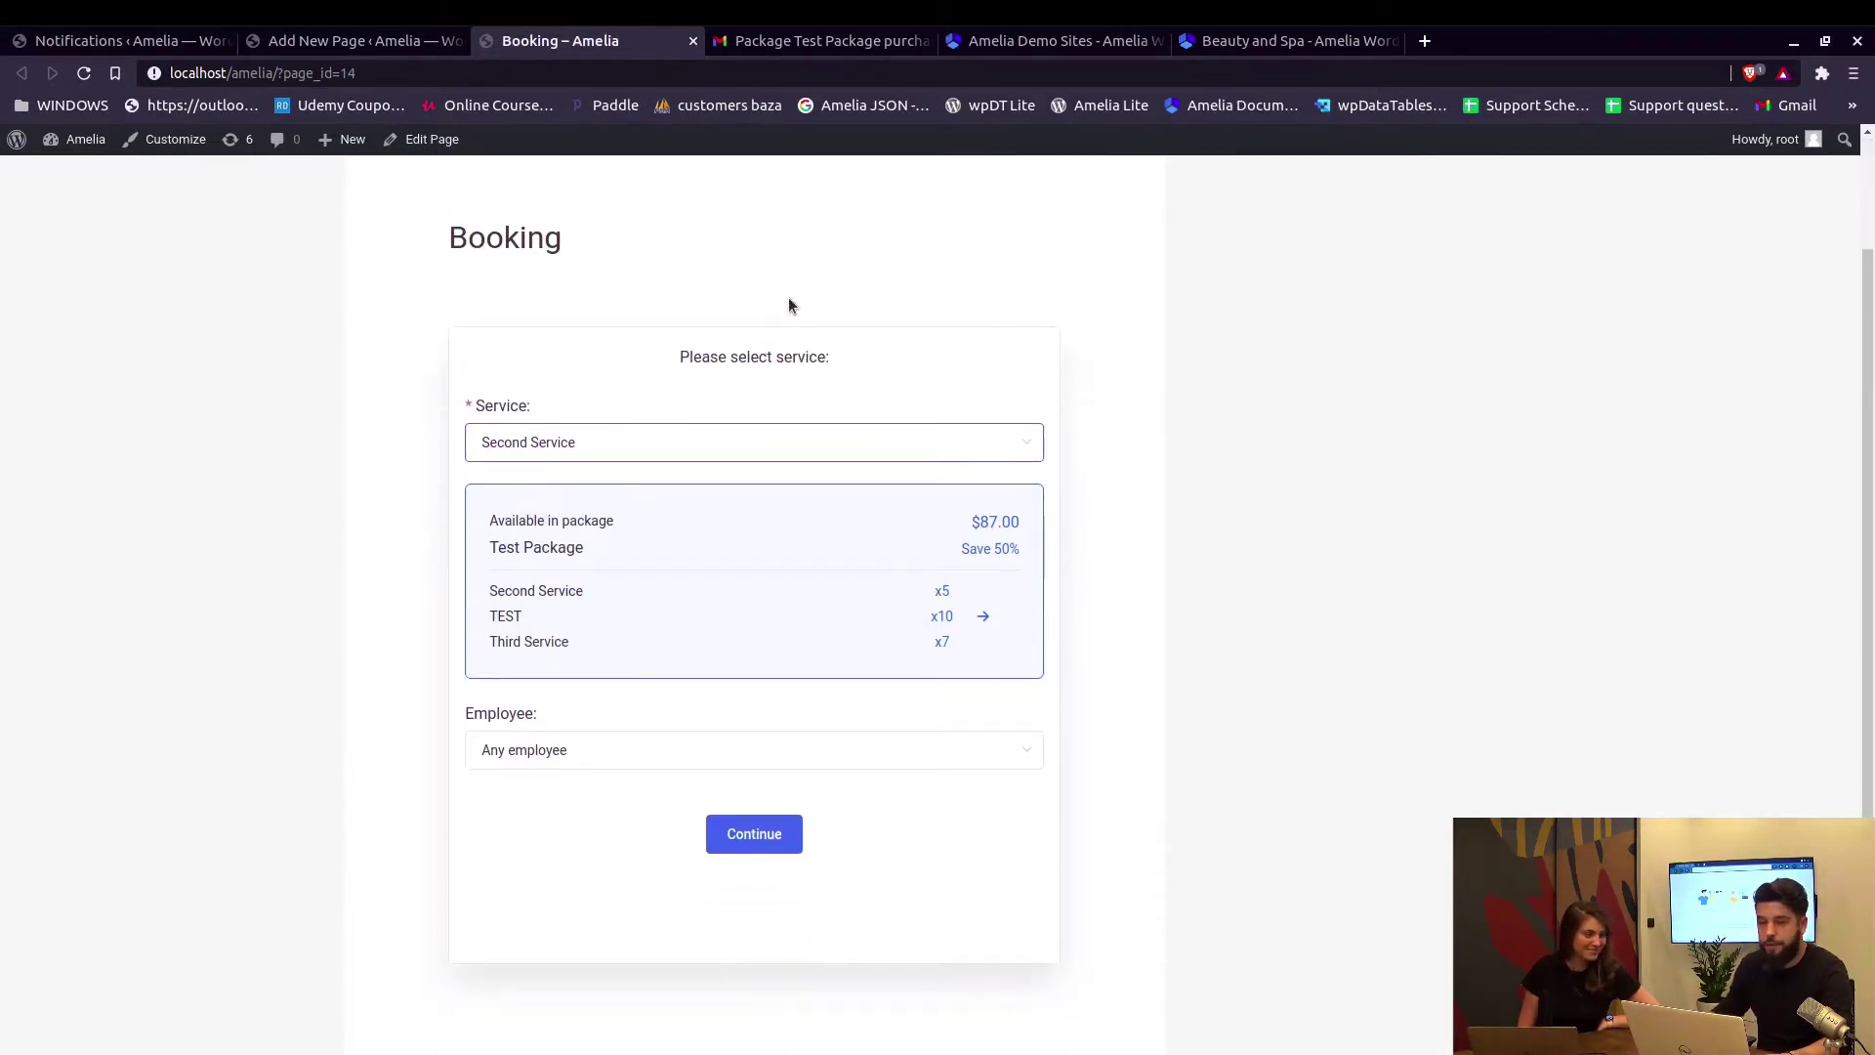
left_click(778, 43)
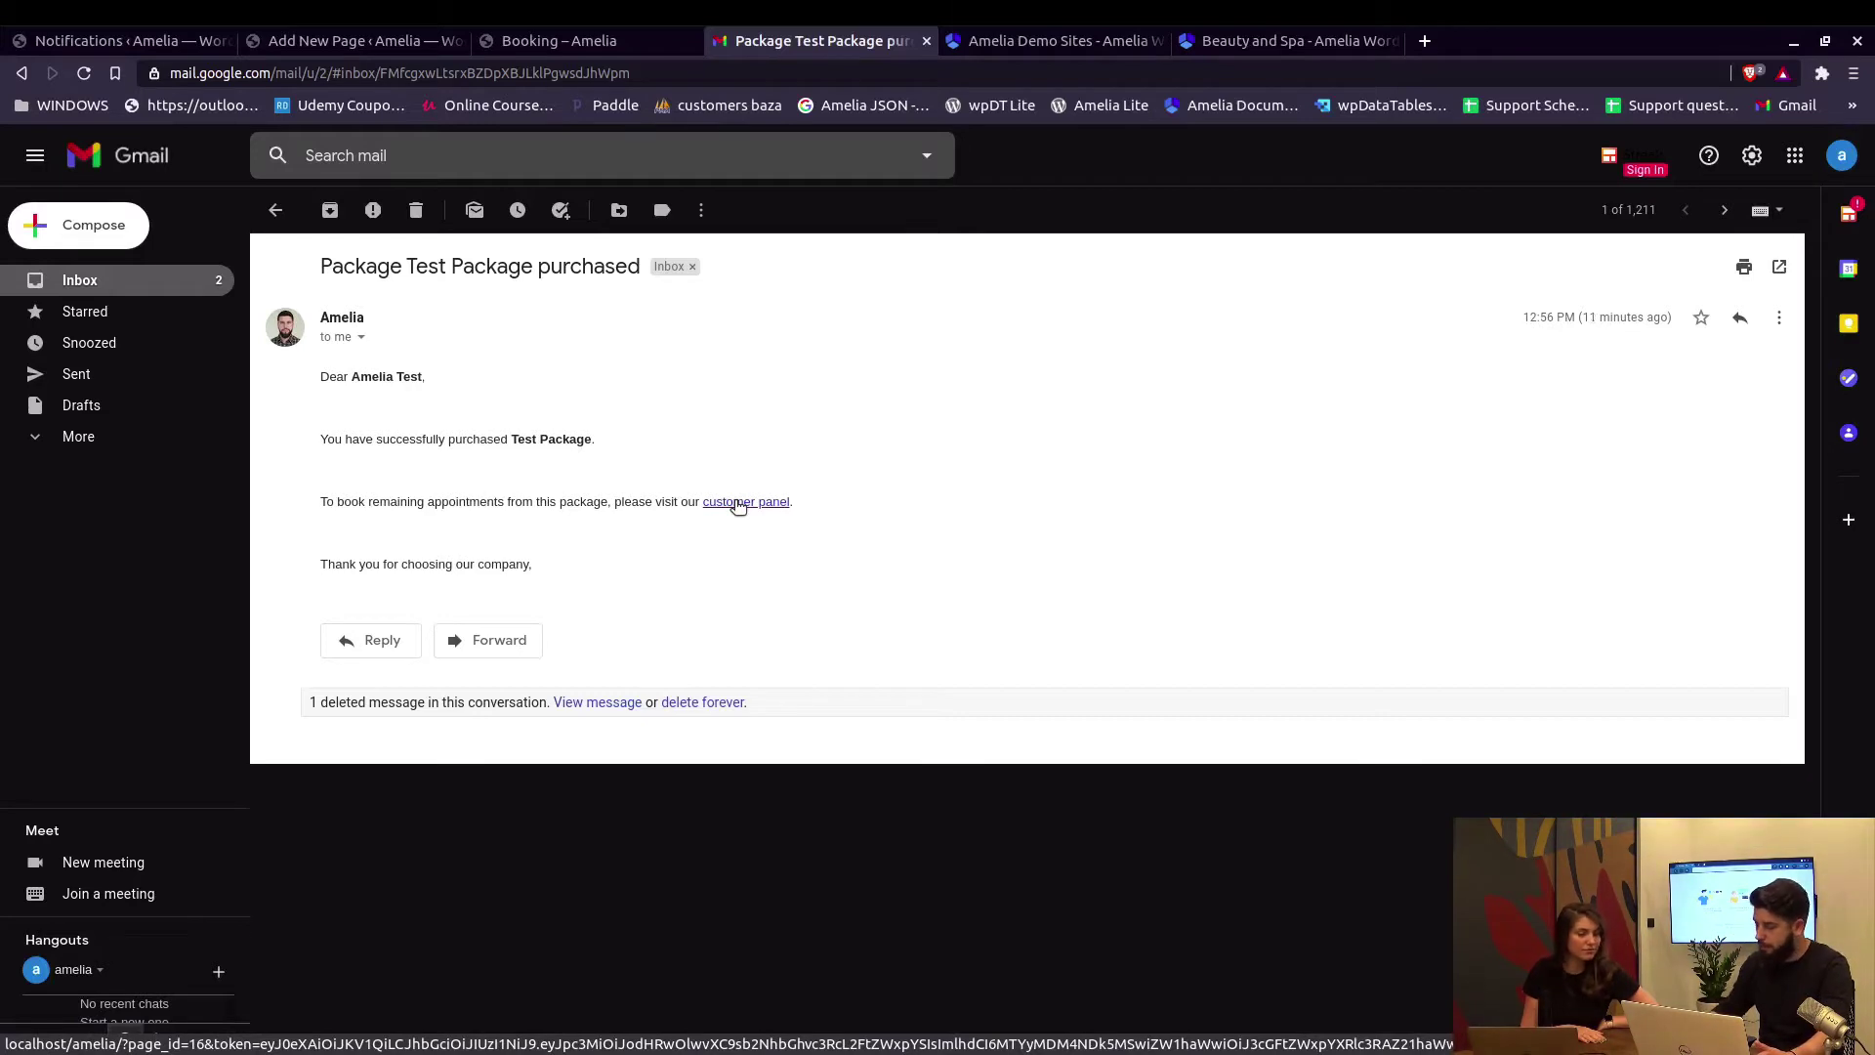
left_click(739, 504)
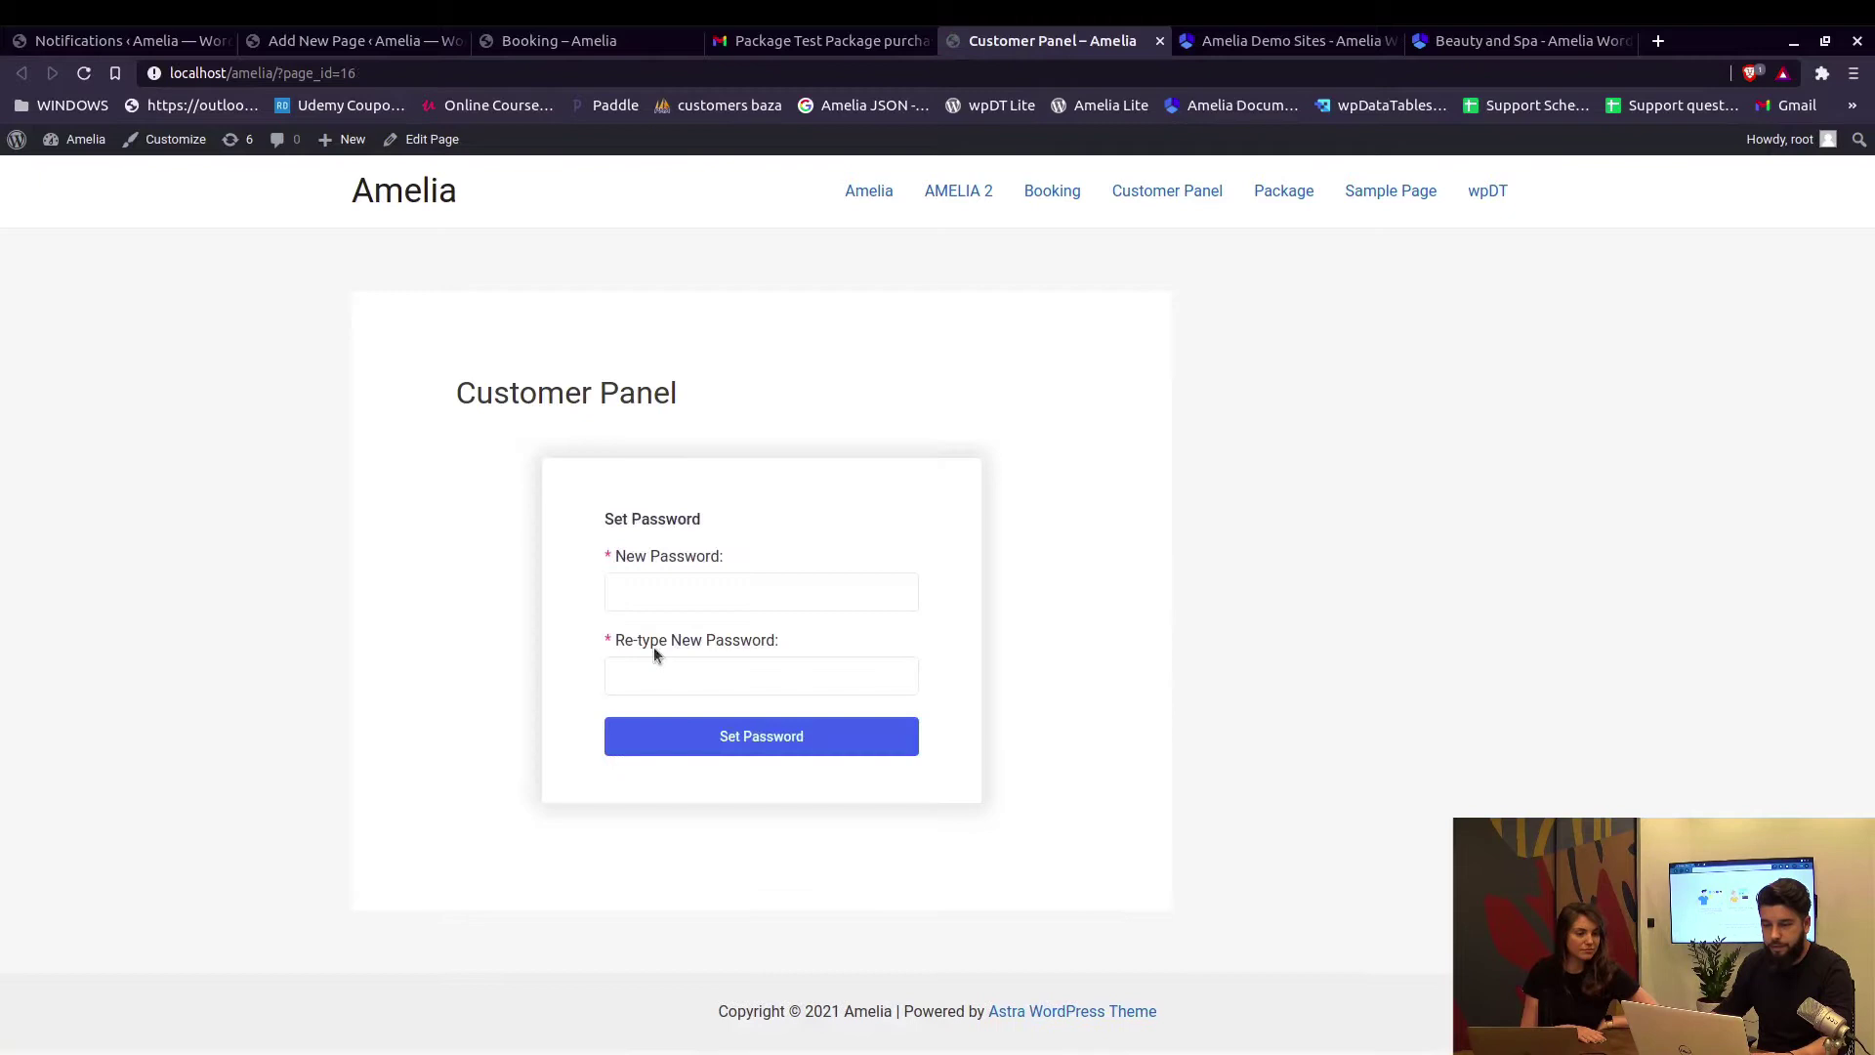
Enter a new customer password in both password fields and save it to log in.
left_click(674, 597)
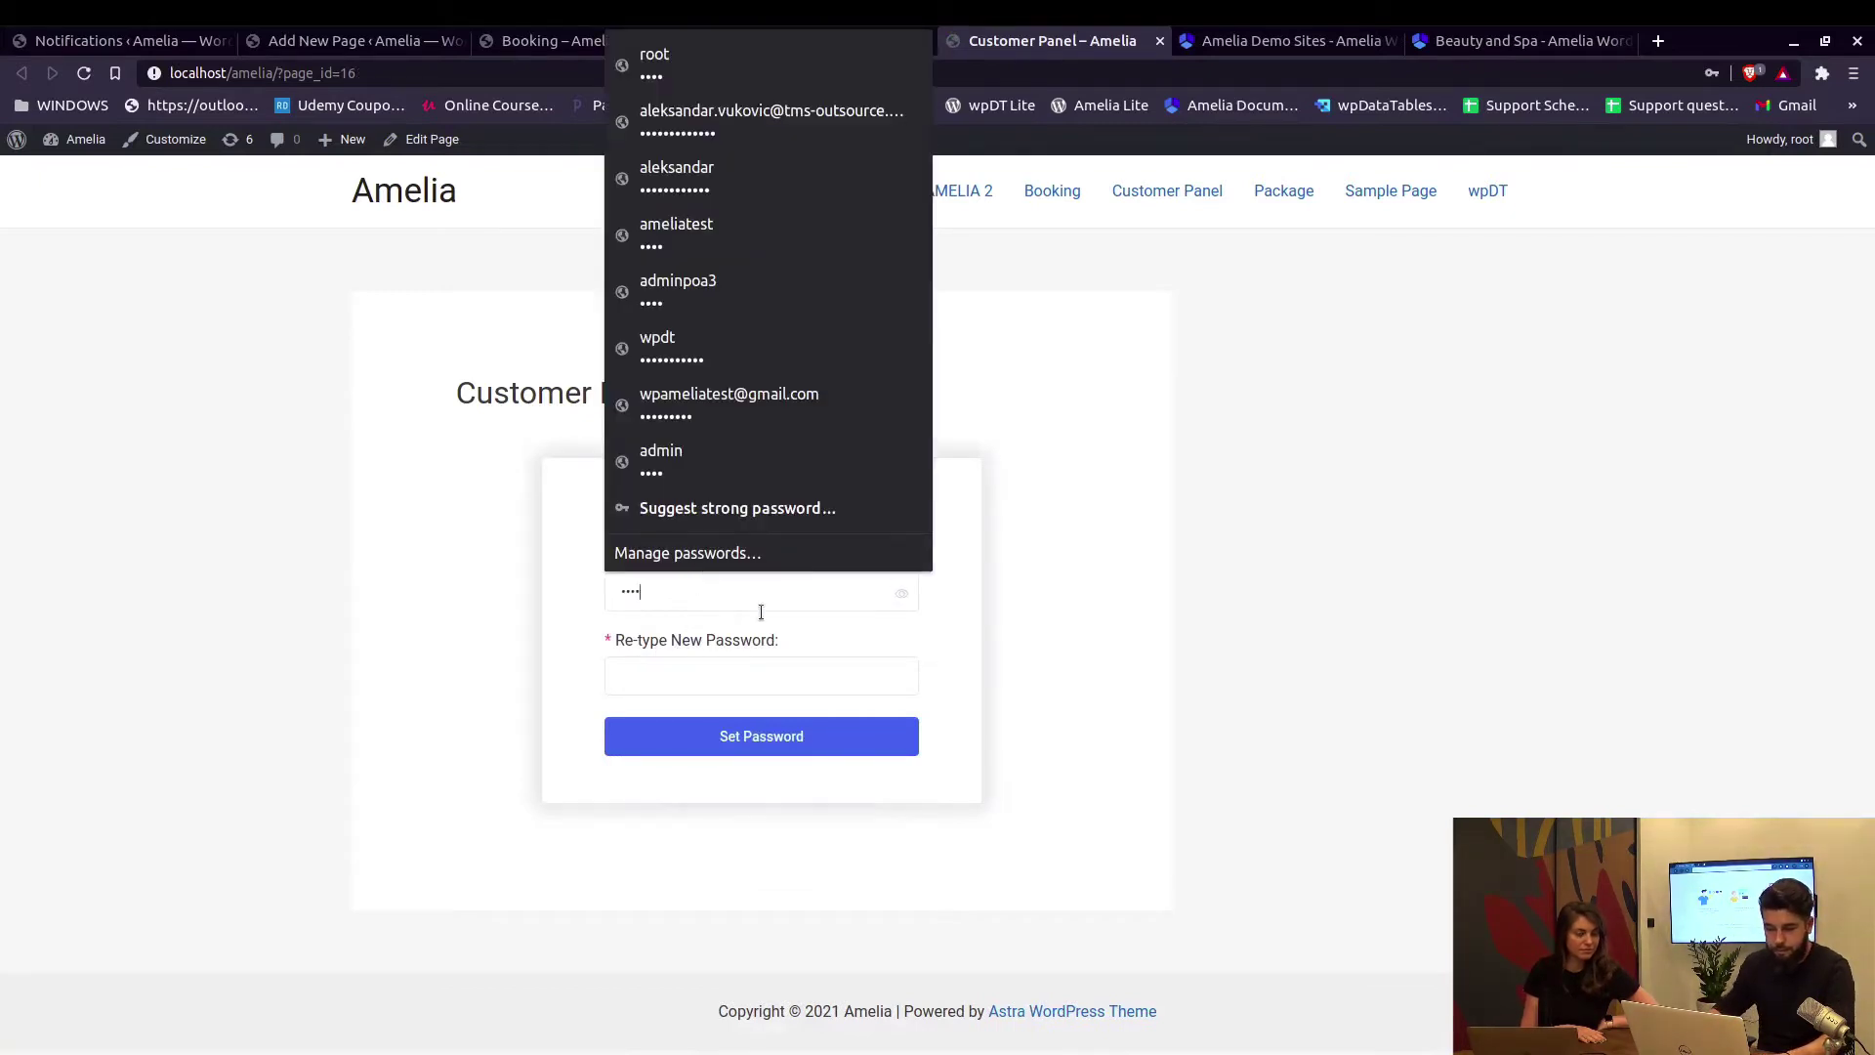
left_click(796, 679)
type("12")
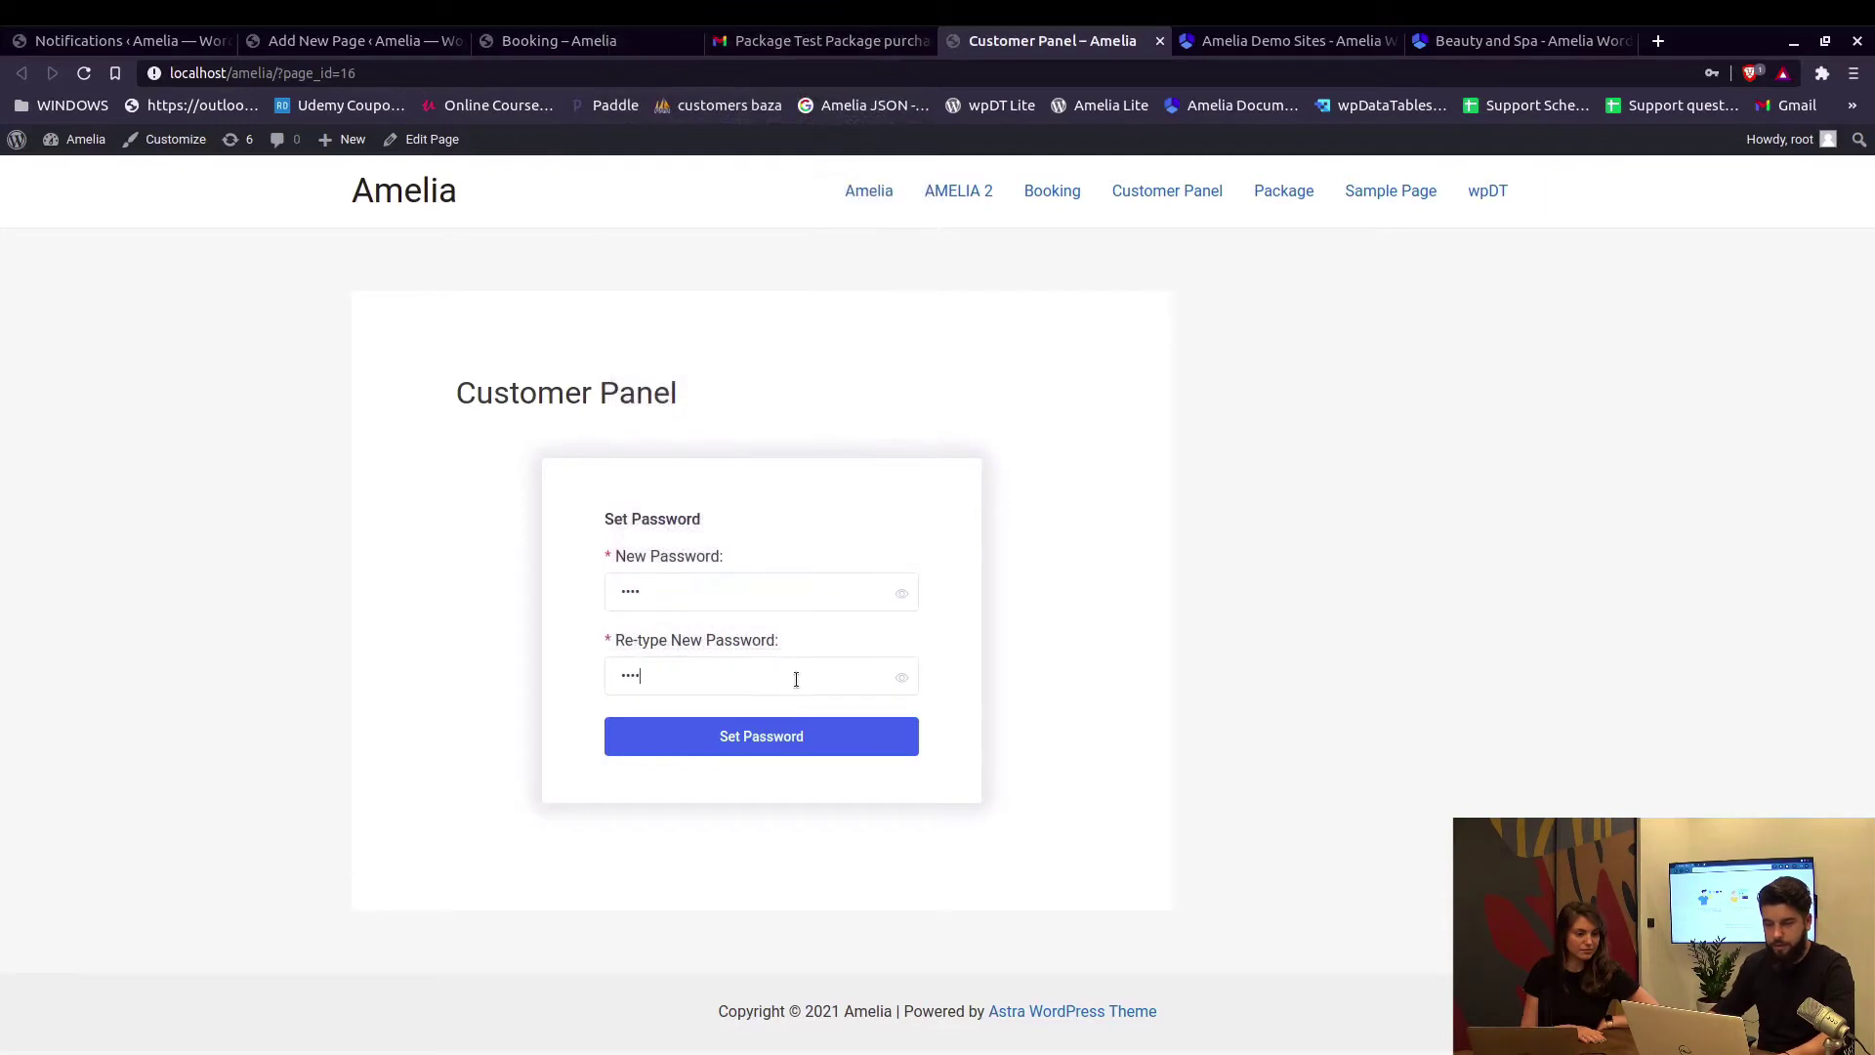
left_click(736, 744)
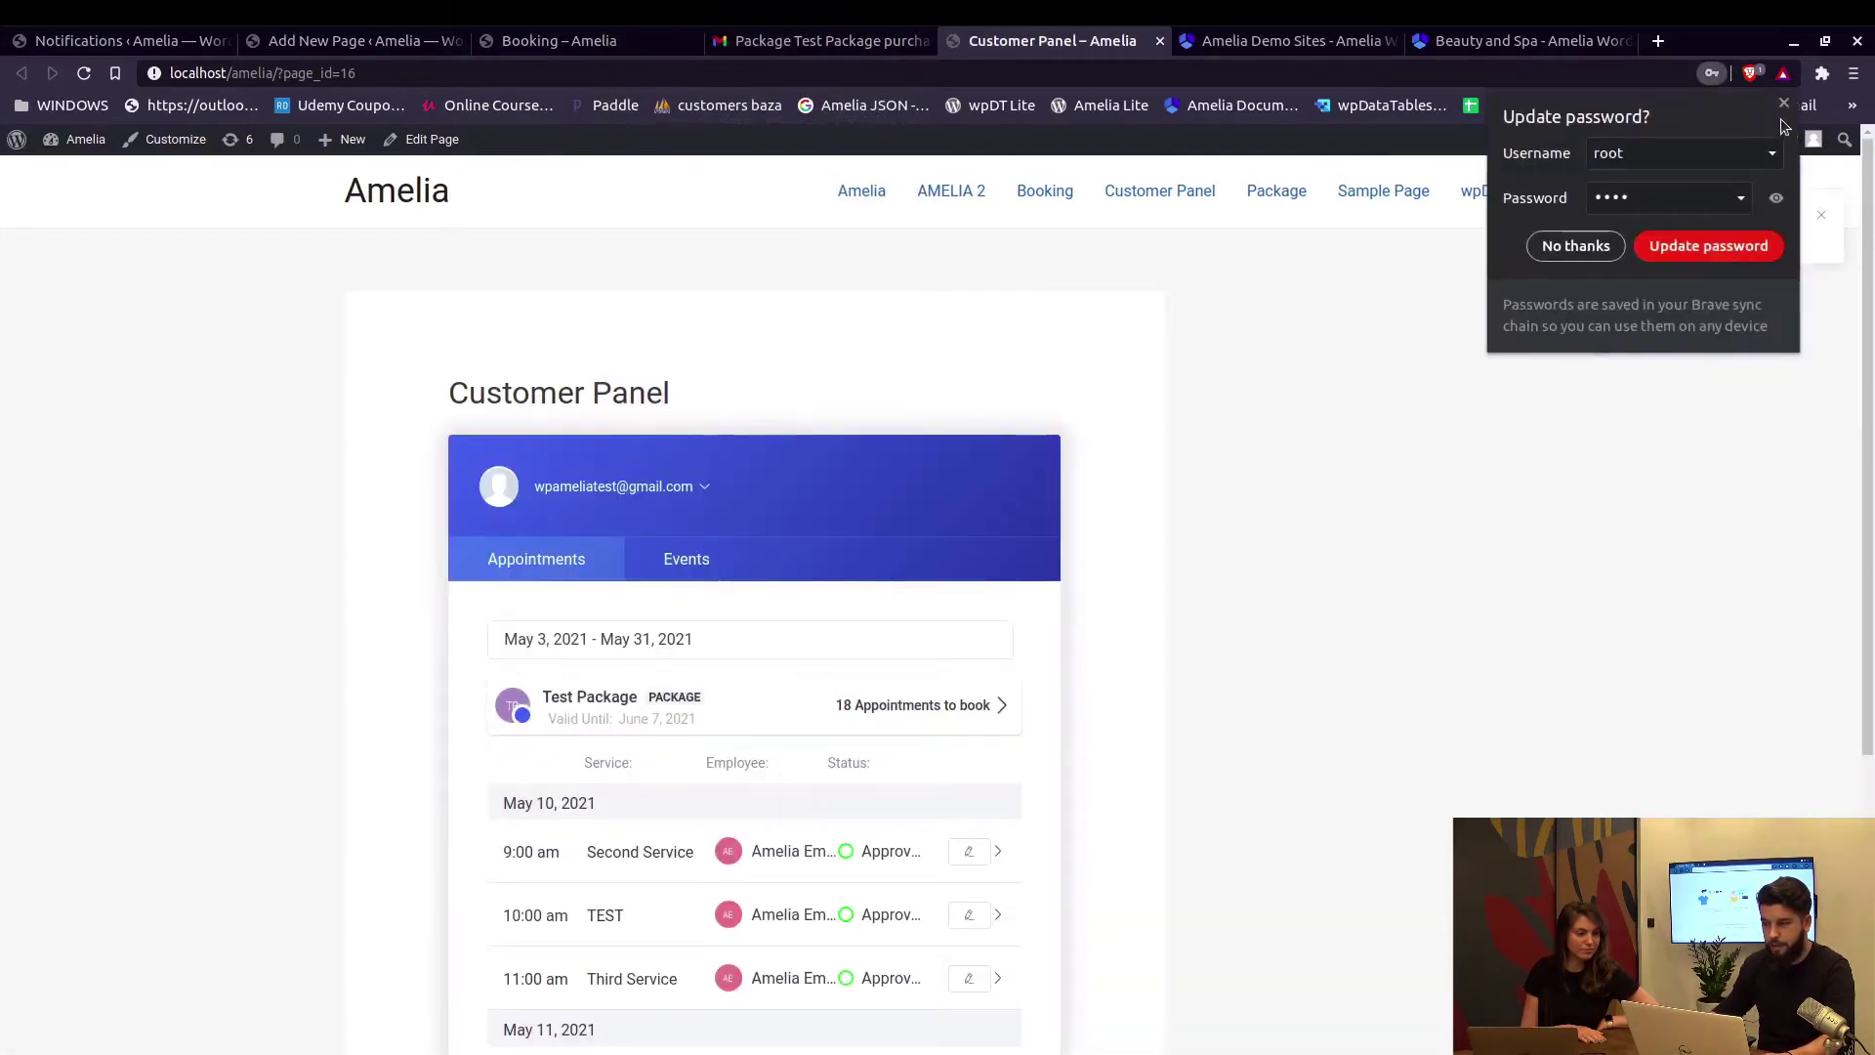
Dismiss the browser's password prompt and open Test Package's '18 Appointments to book'.
left_click(1784, 106)
scroll(758, 615, "down", 4)
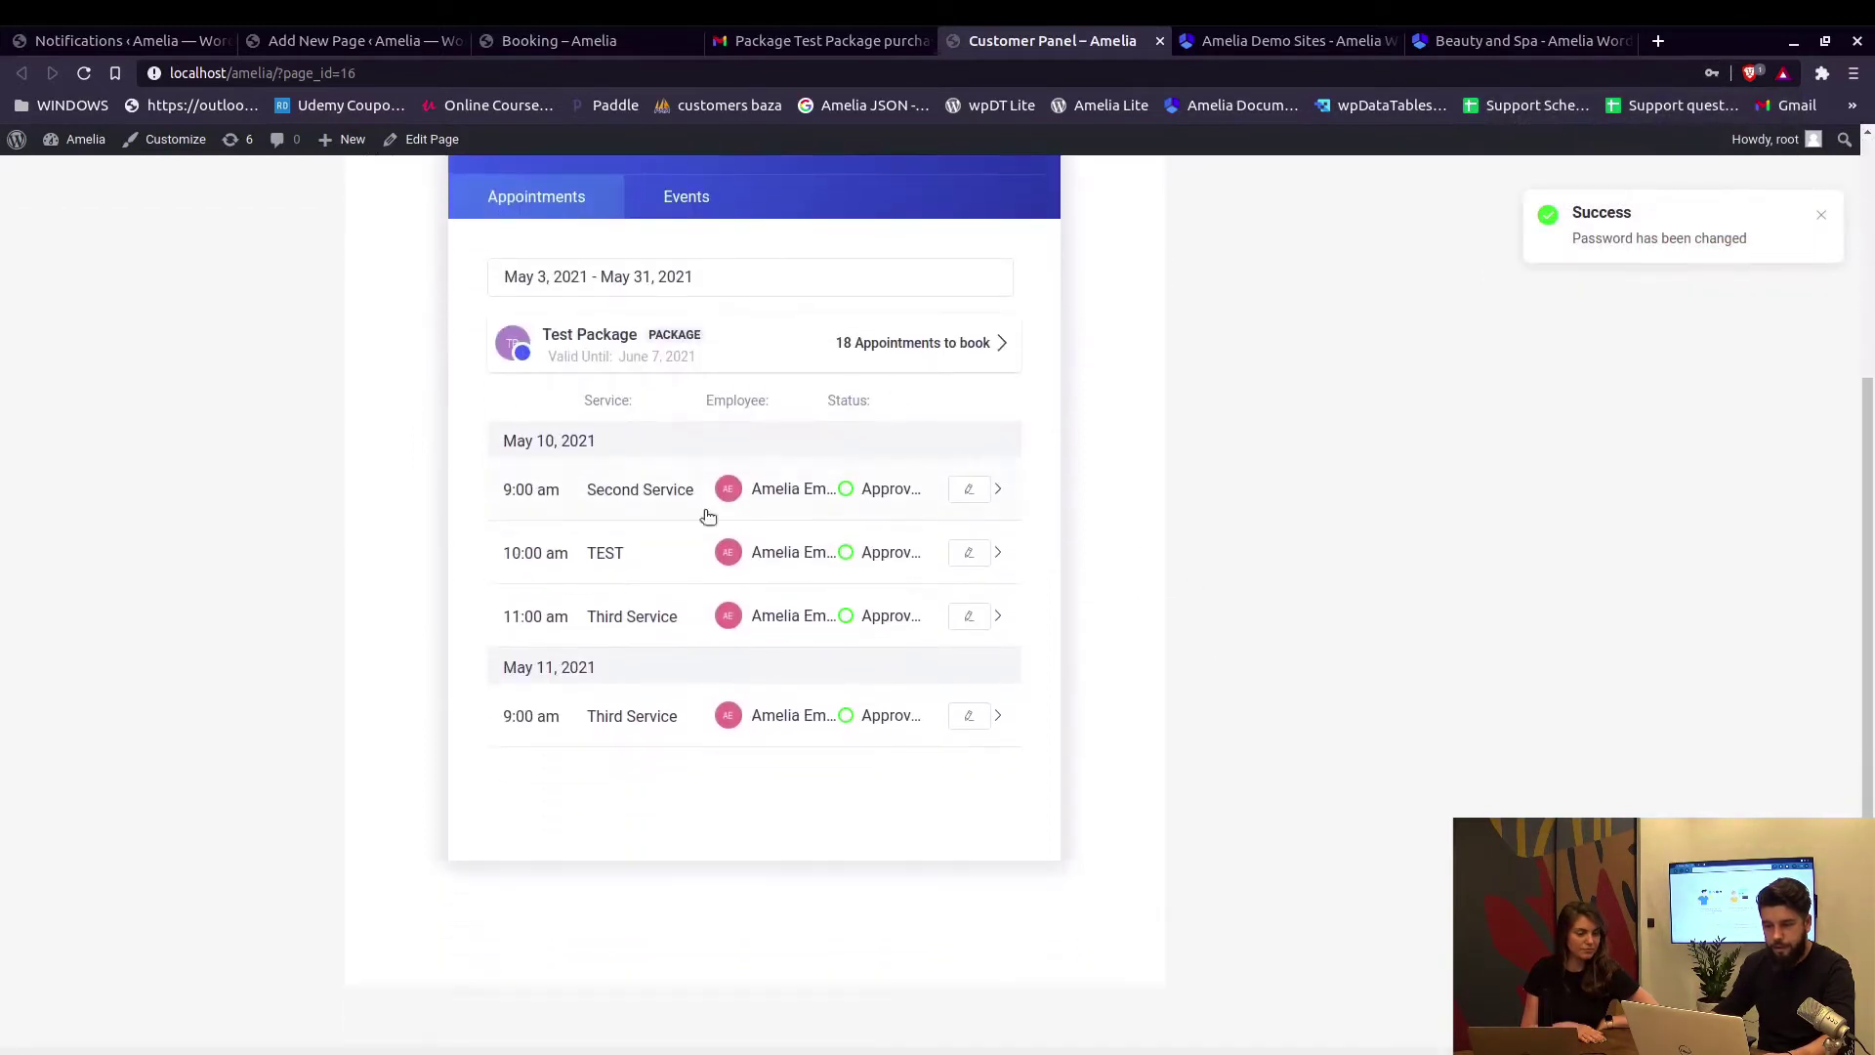
scroll(727, 488, "up", 2)
scroll(722, 484, "down", 1)
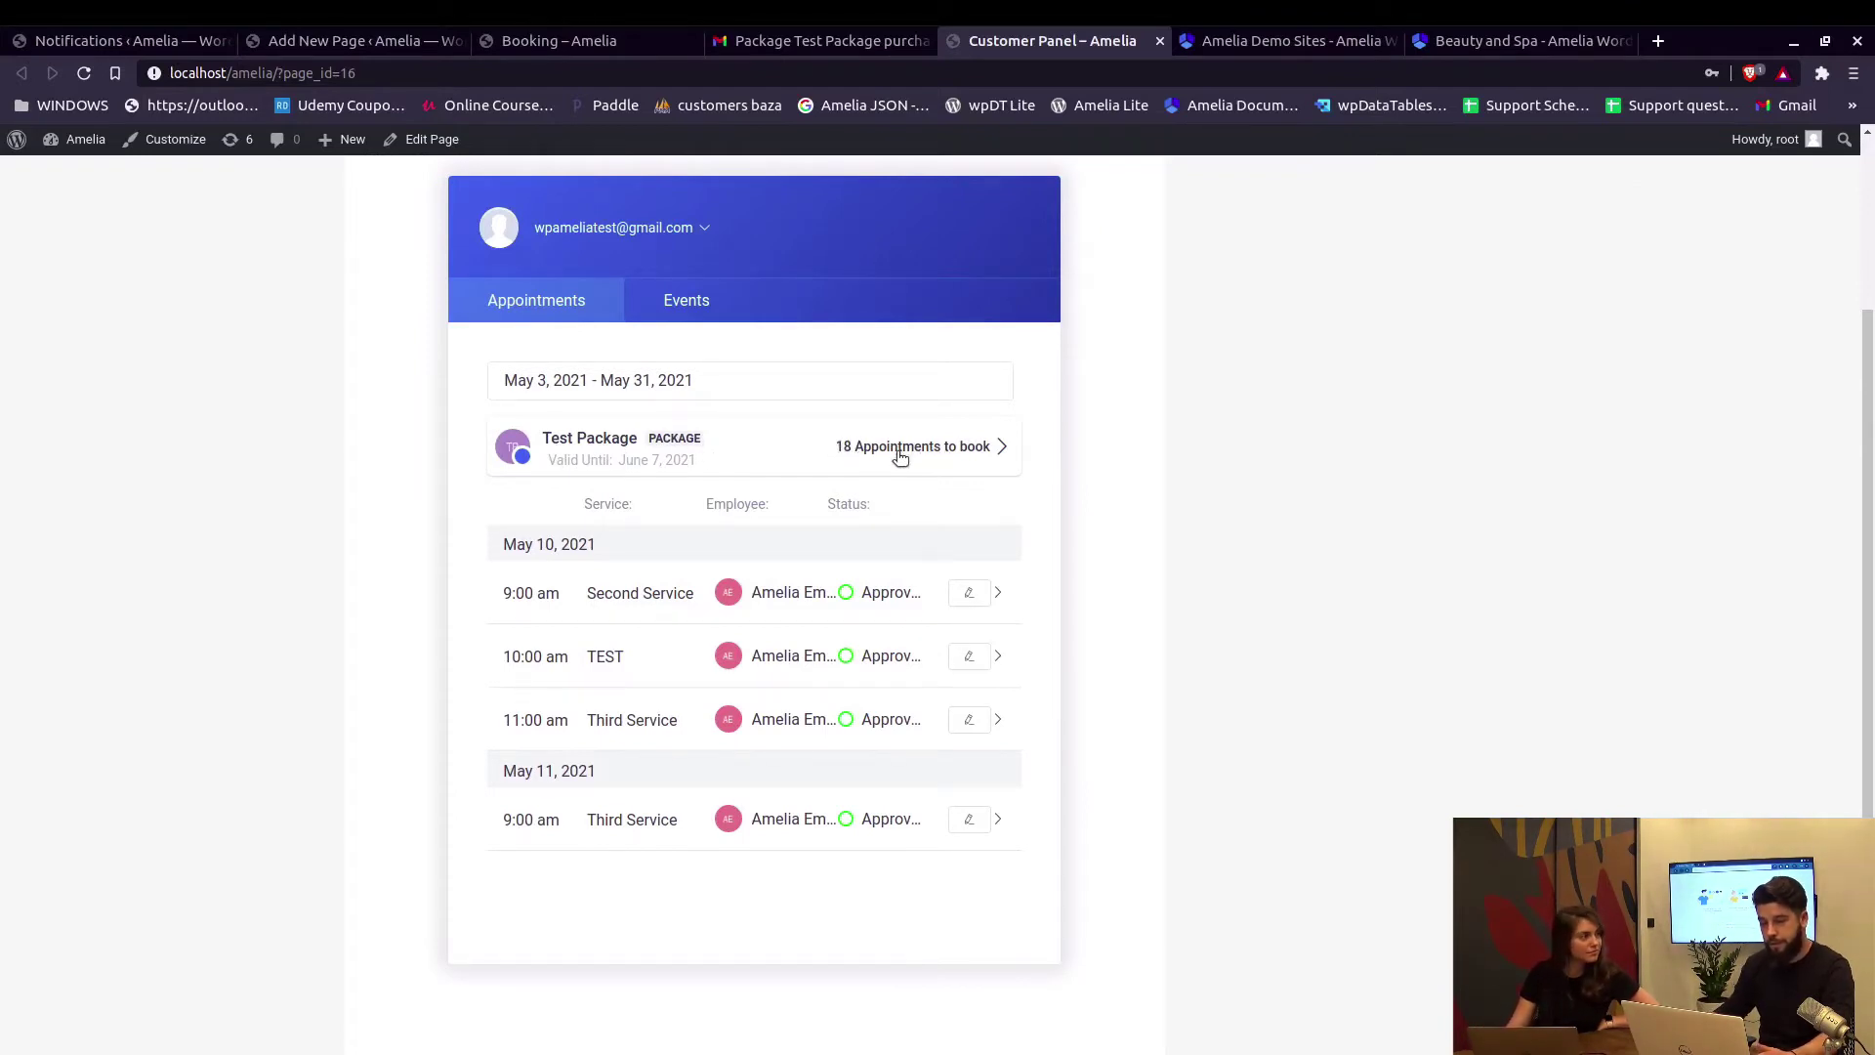
scroll(864, 598, "down", 2)
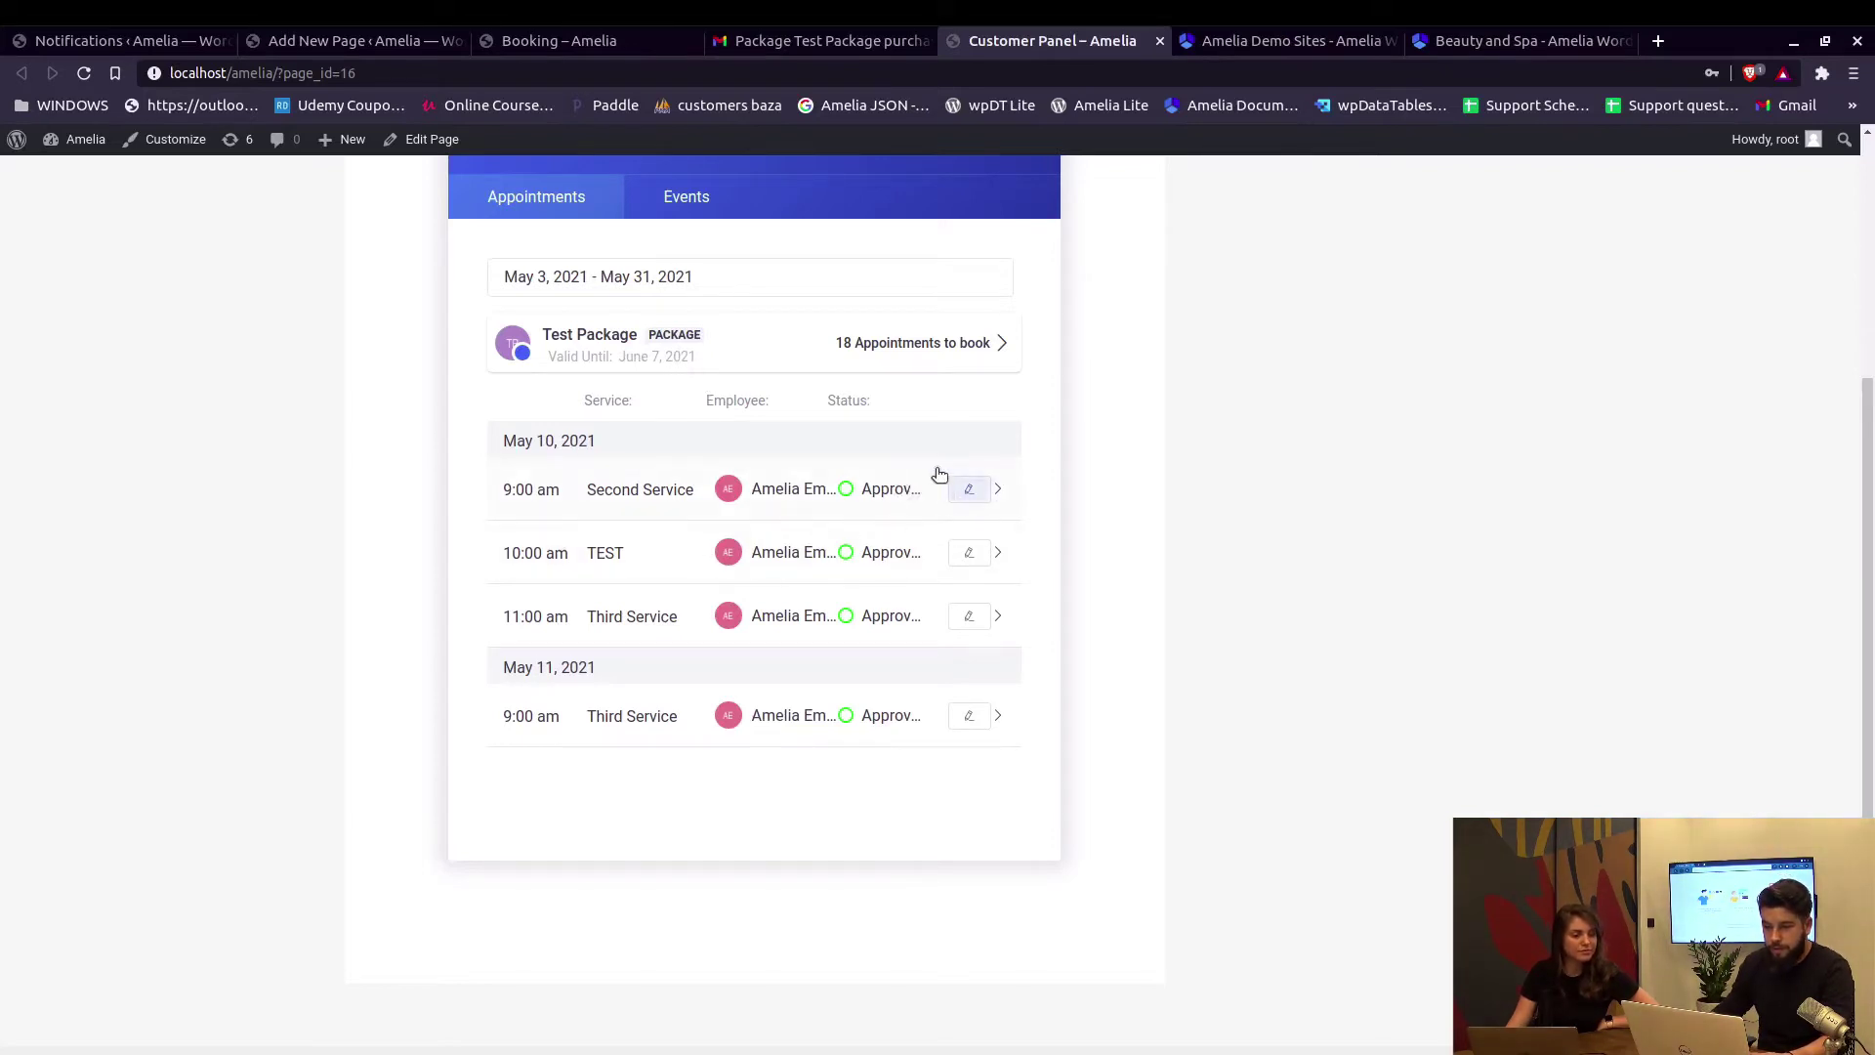
left_click(919, 343)
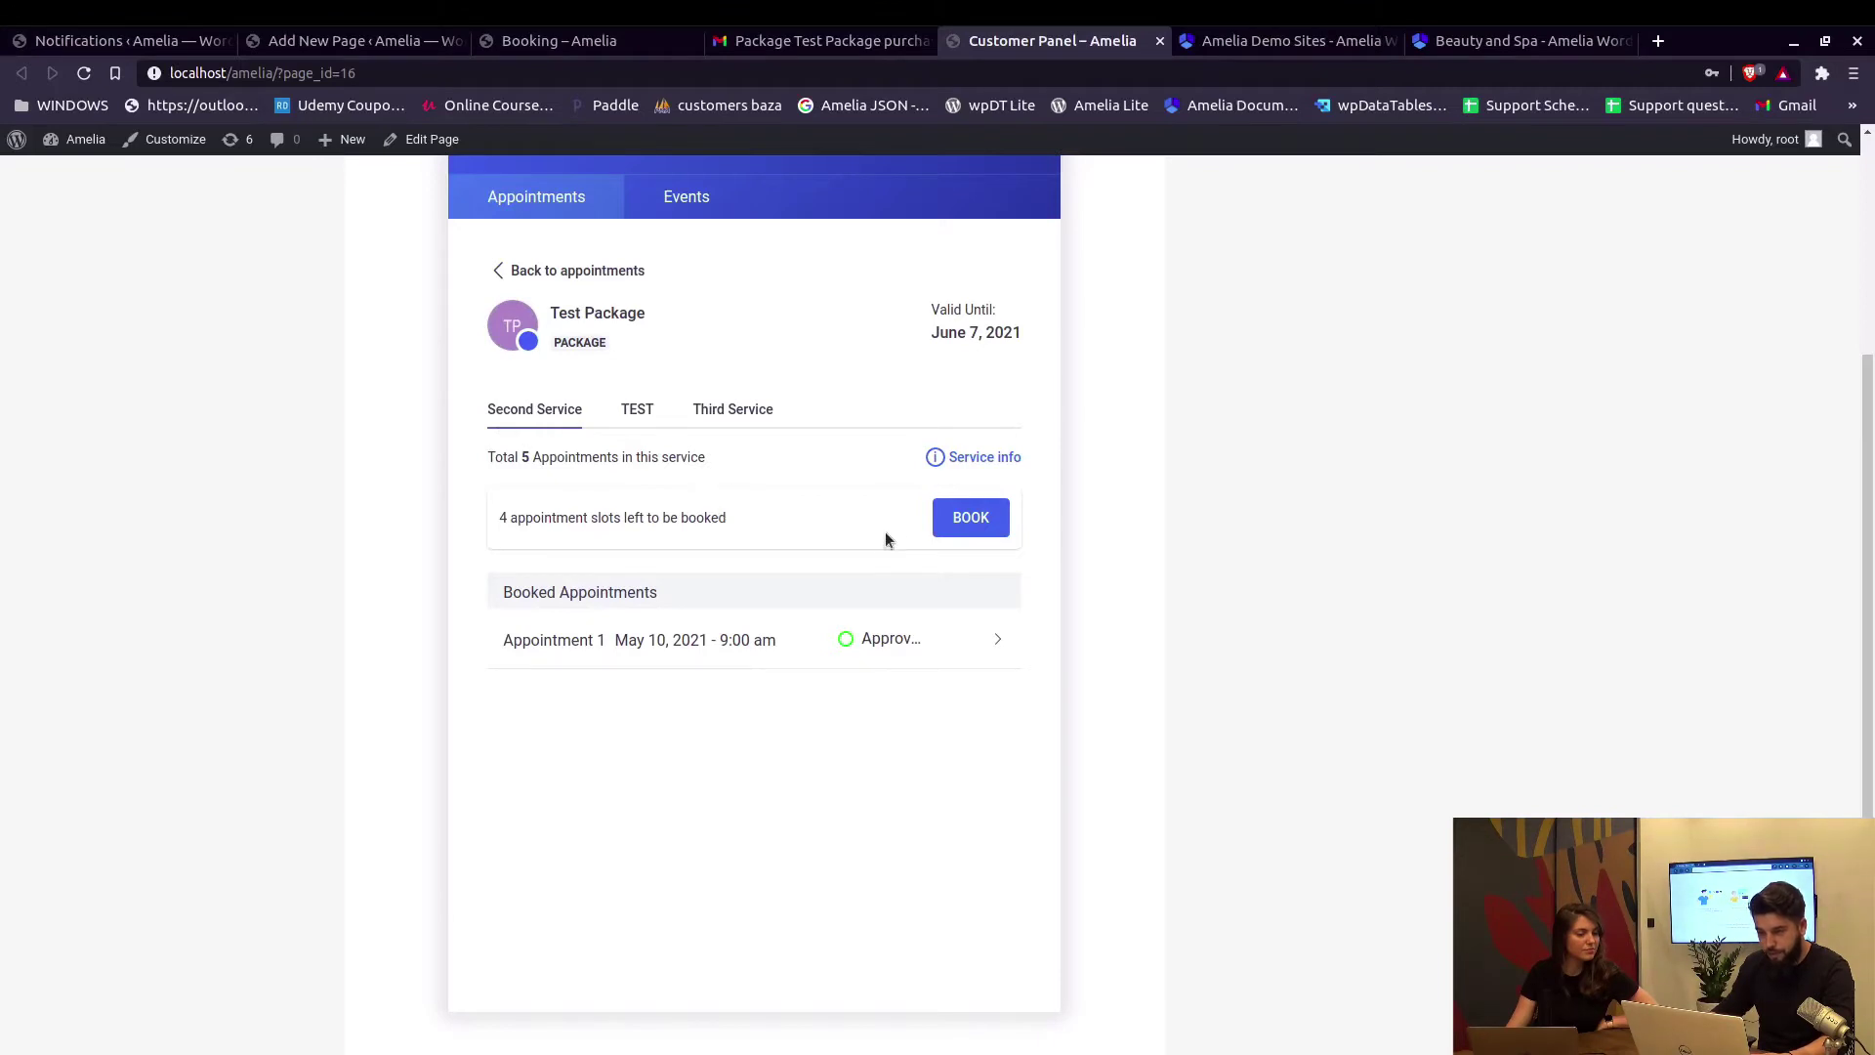
Book Second Service for May 12, 2021, 11:30 am - 12:30 pm, and close the confirmation.
left_click(954, 524)
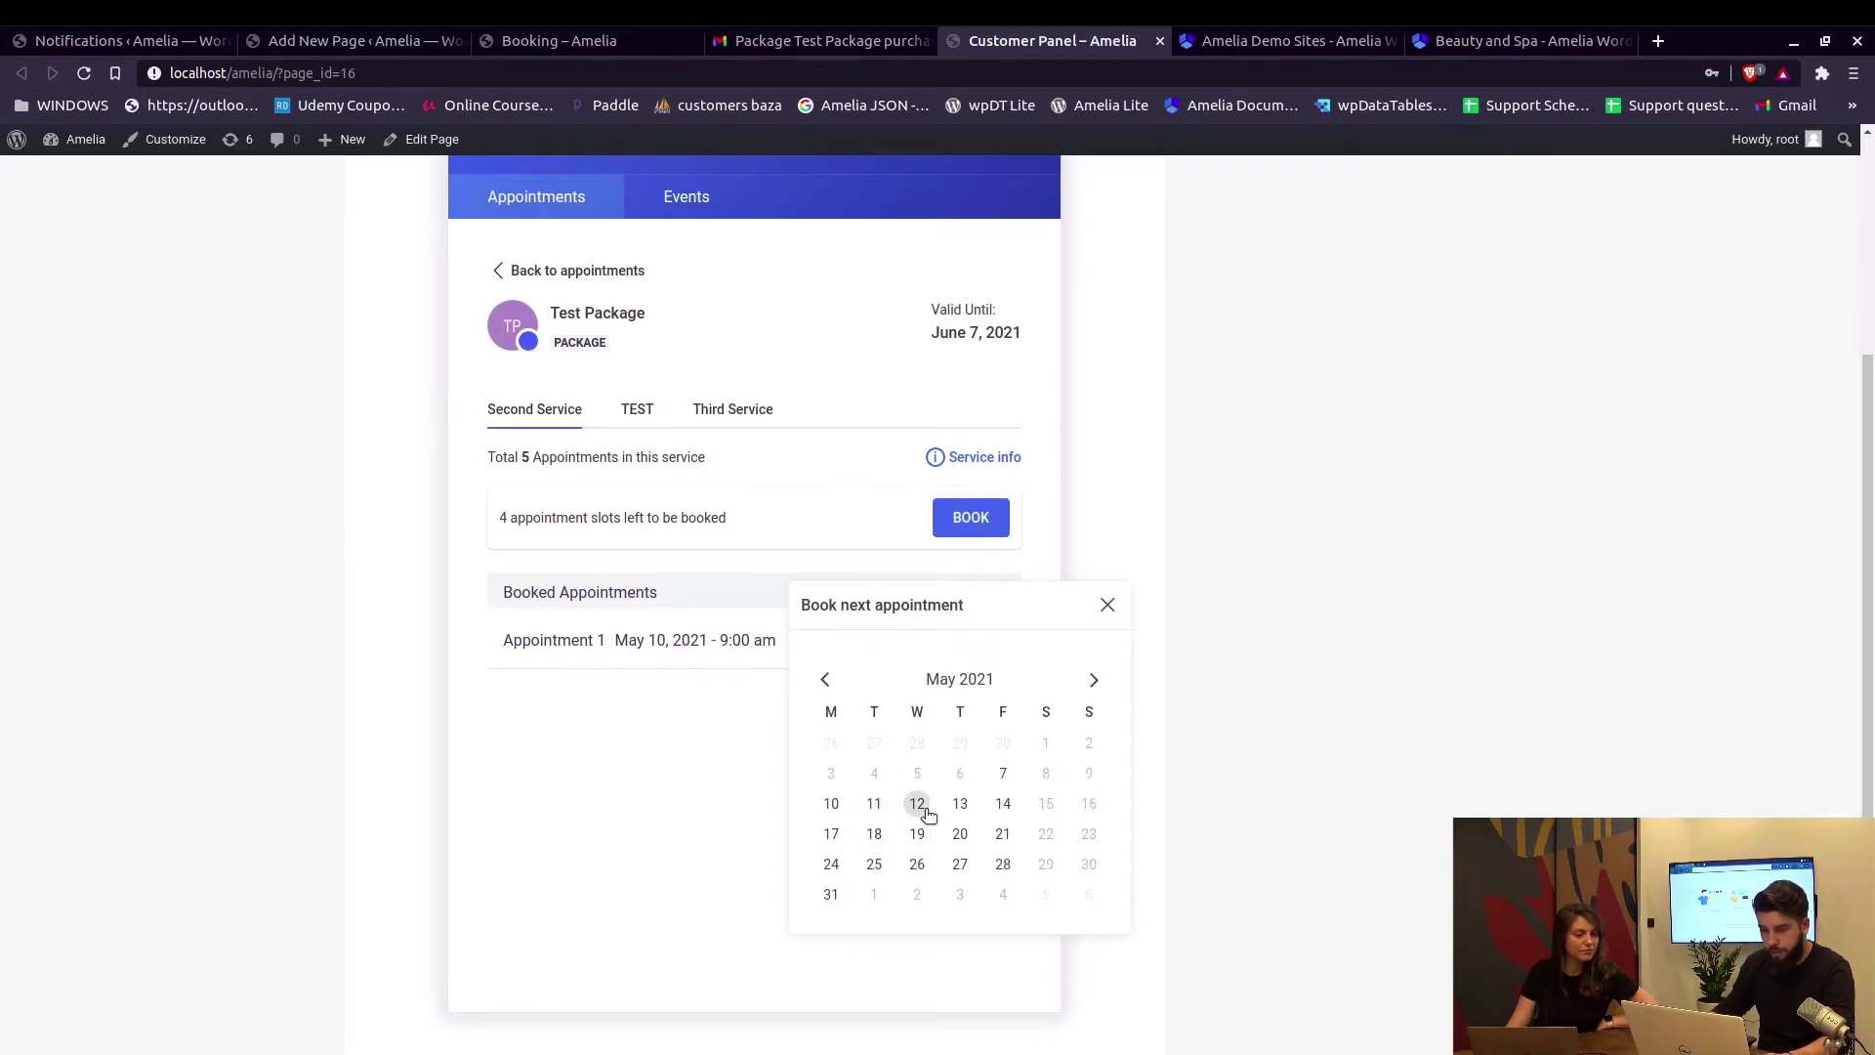
left_click(918, 807)
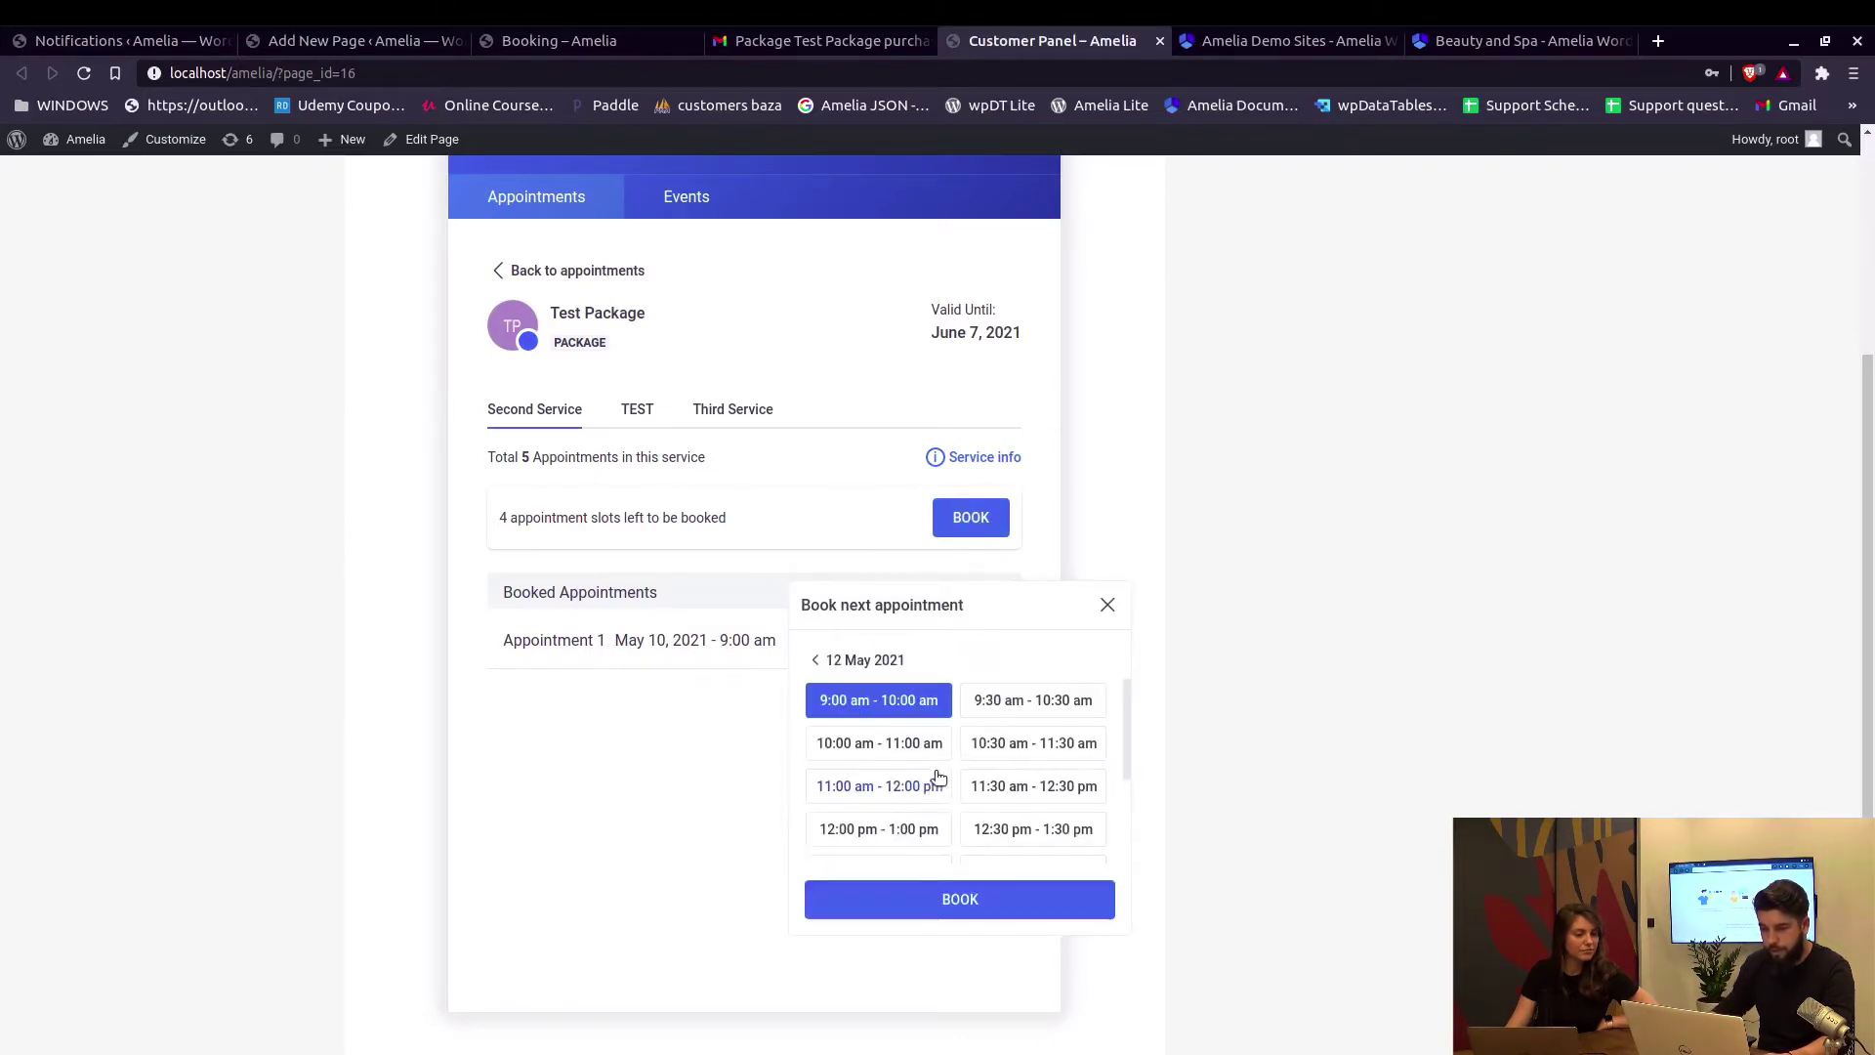
left_click(1016, 787)
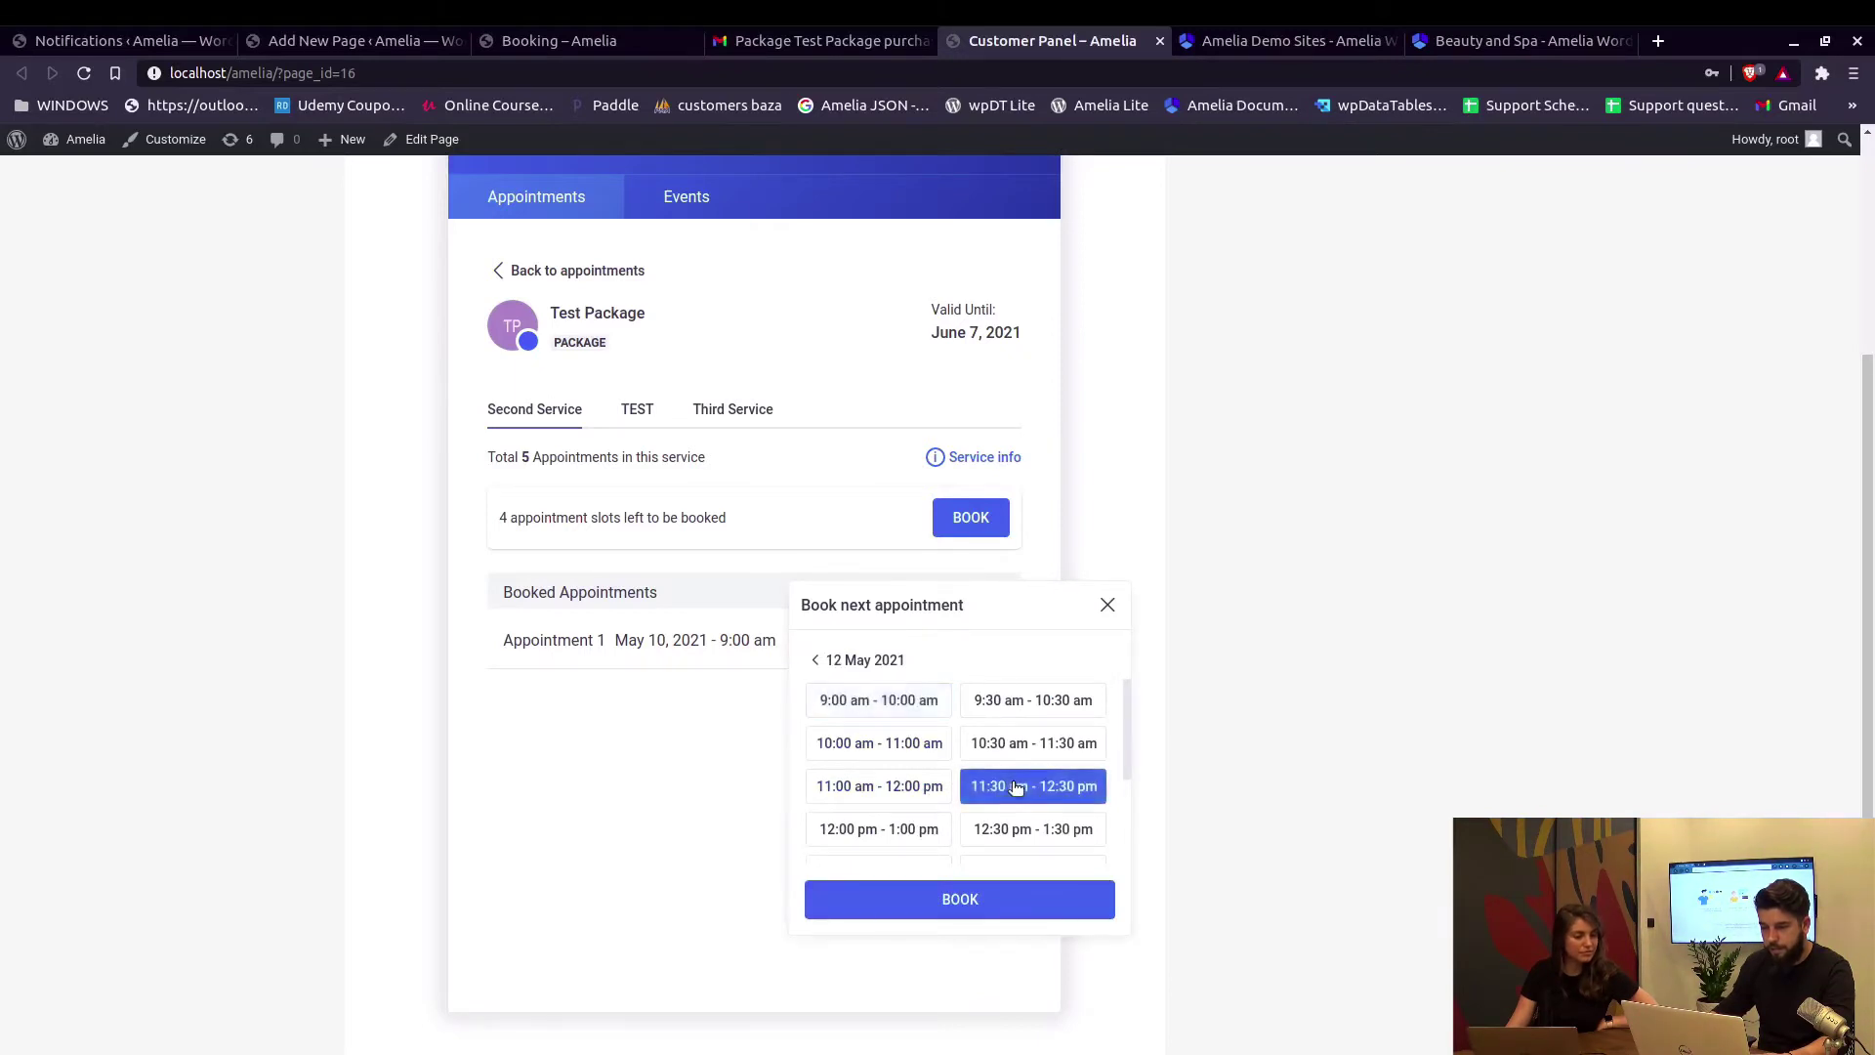
left_click(991, 893)
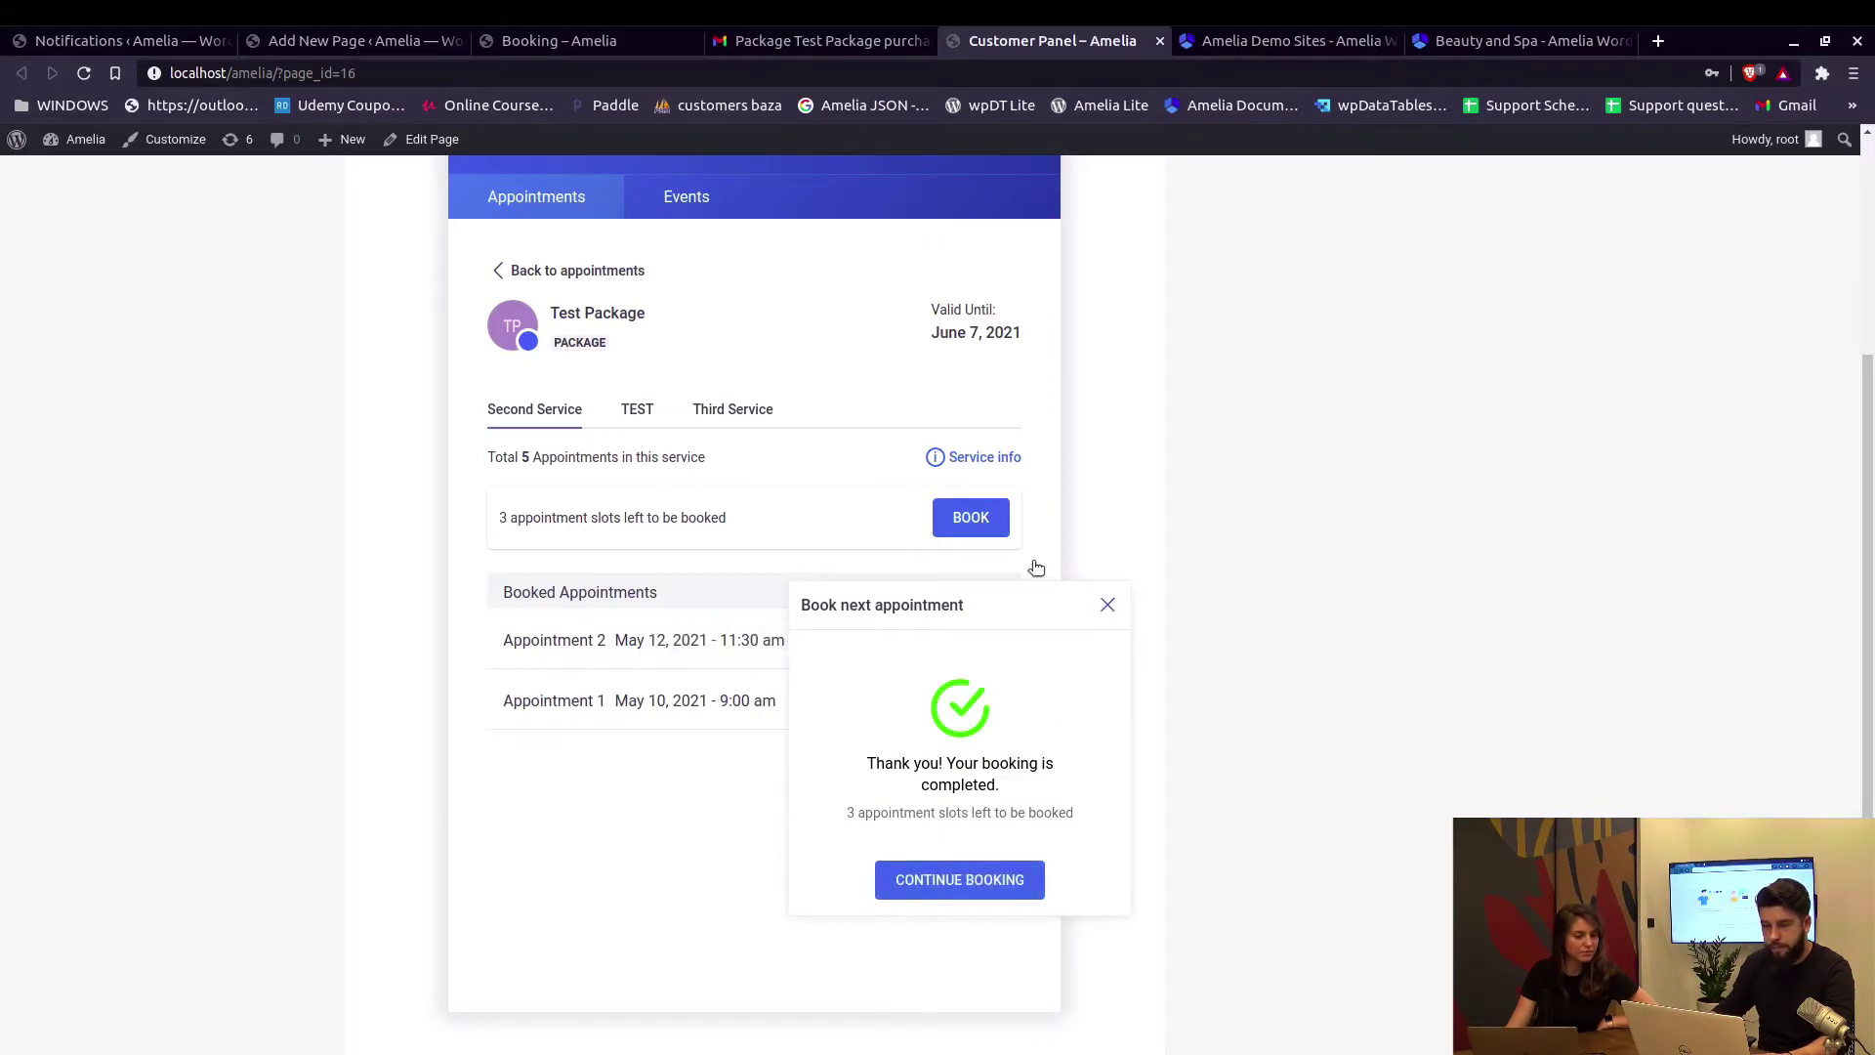
left_click(649, 435)
Under the TEST service, book May 20, 2021, 10:30 am - 11:30 am, and close the confirmation.
left_click(644, 414)
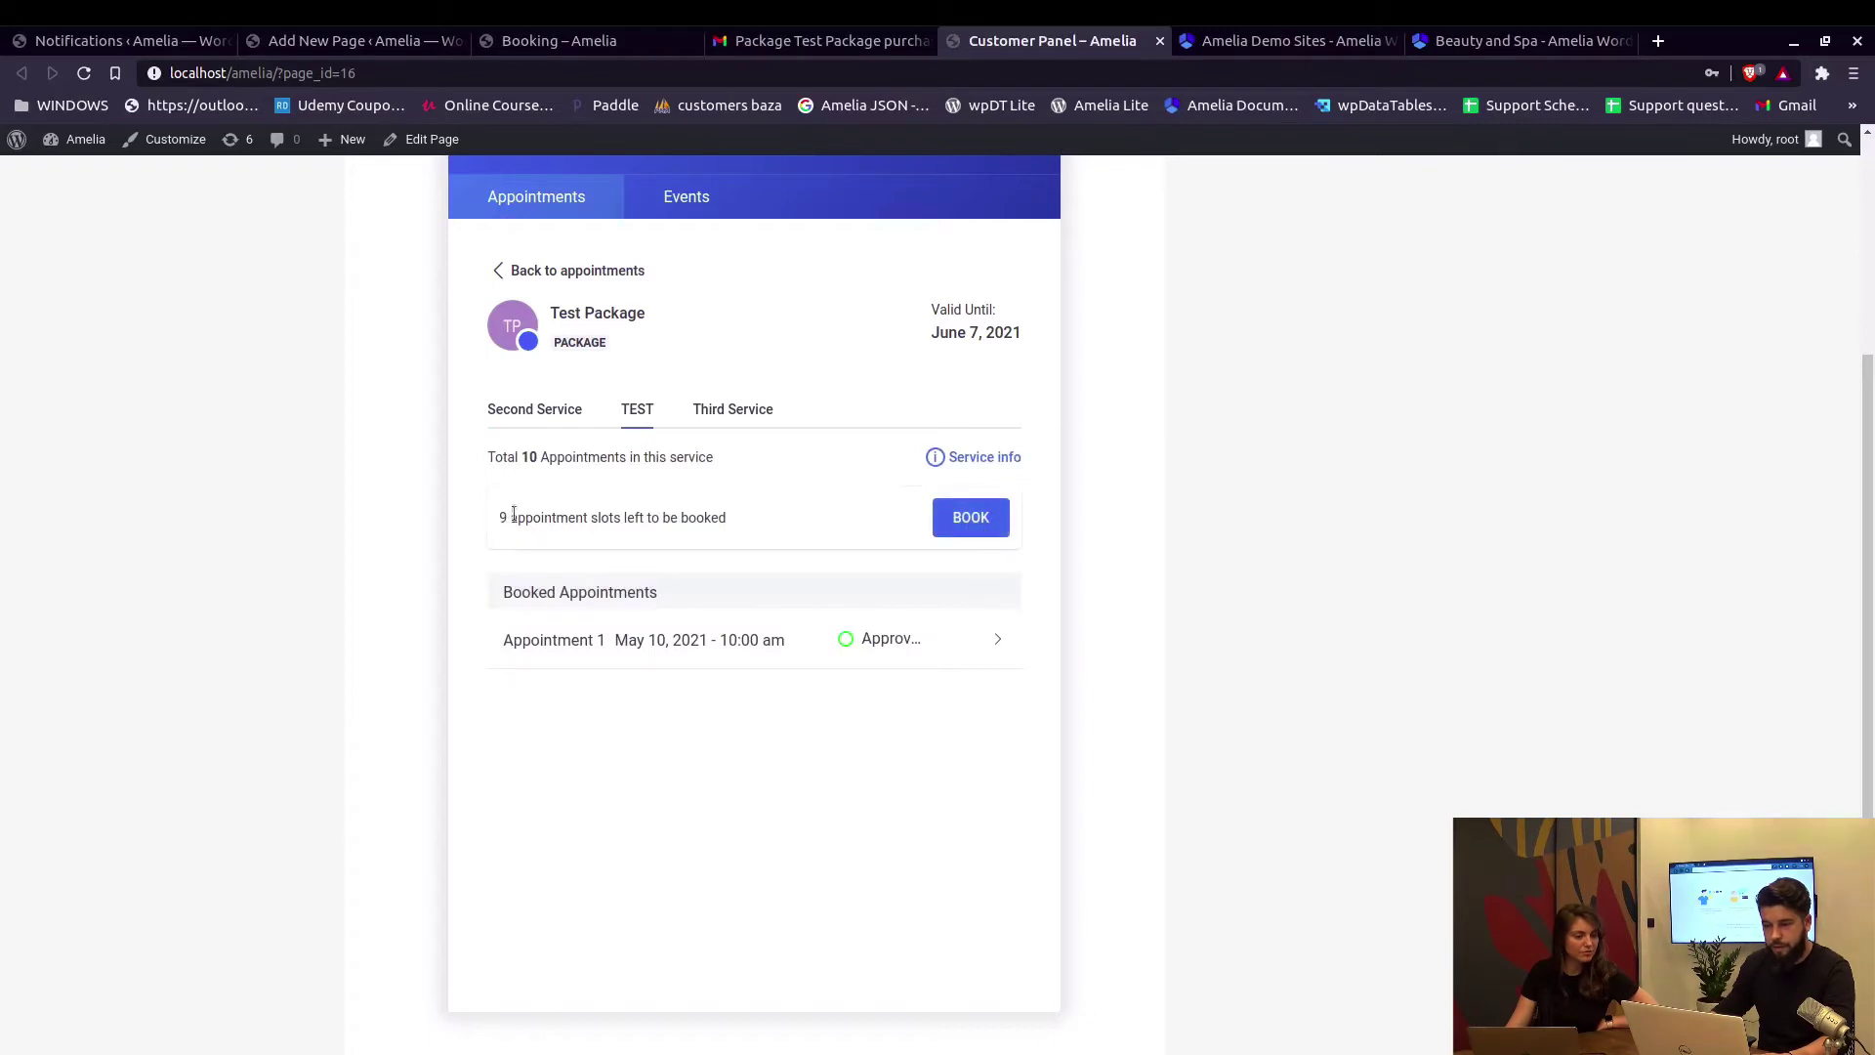
left_click(968, 543)
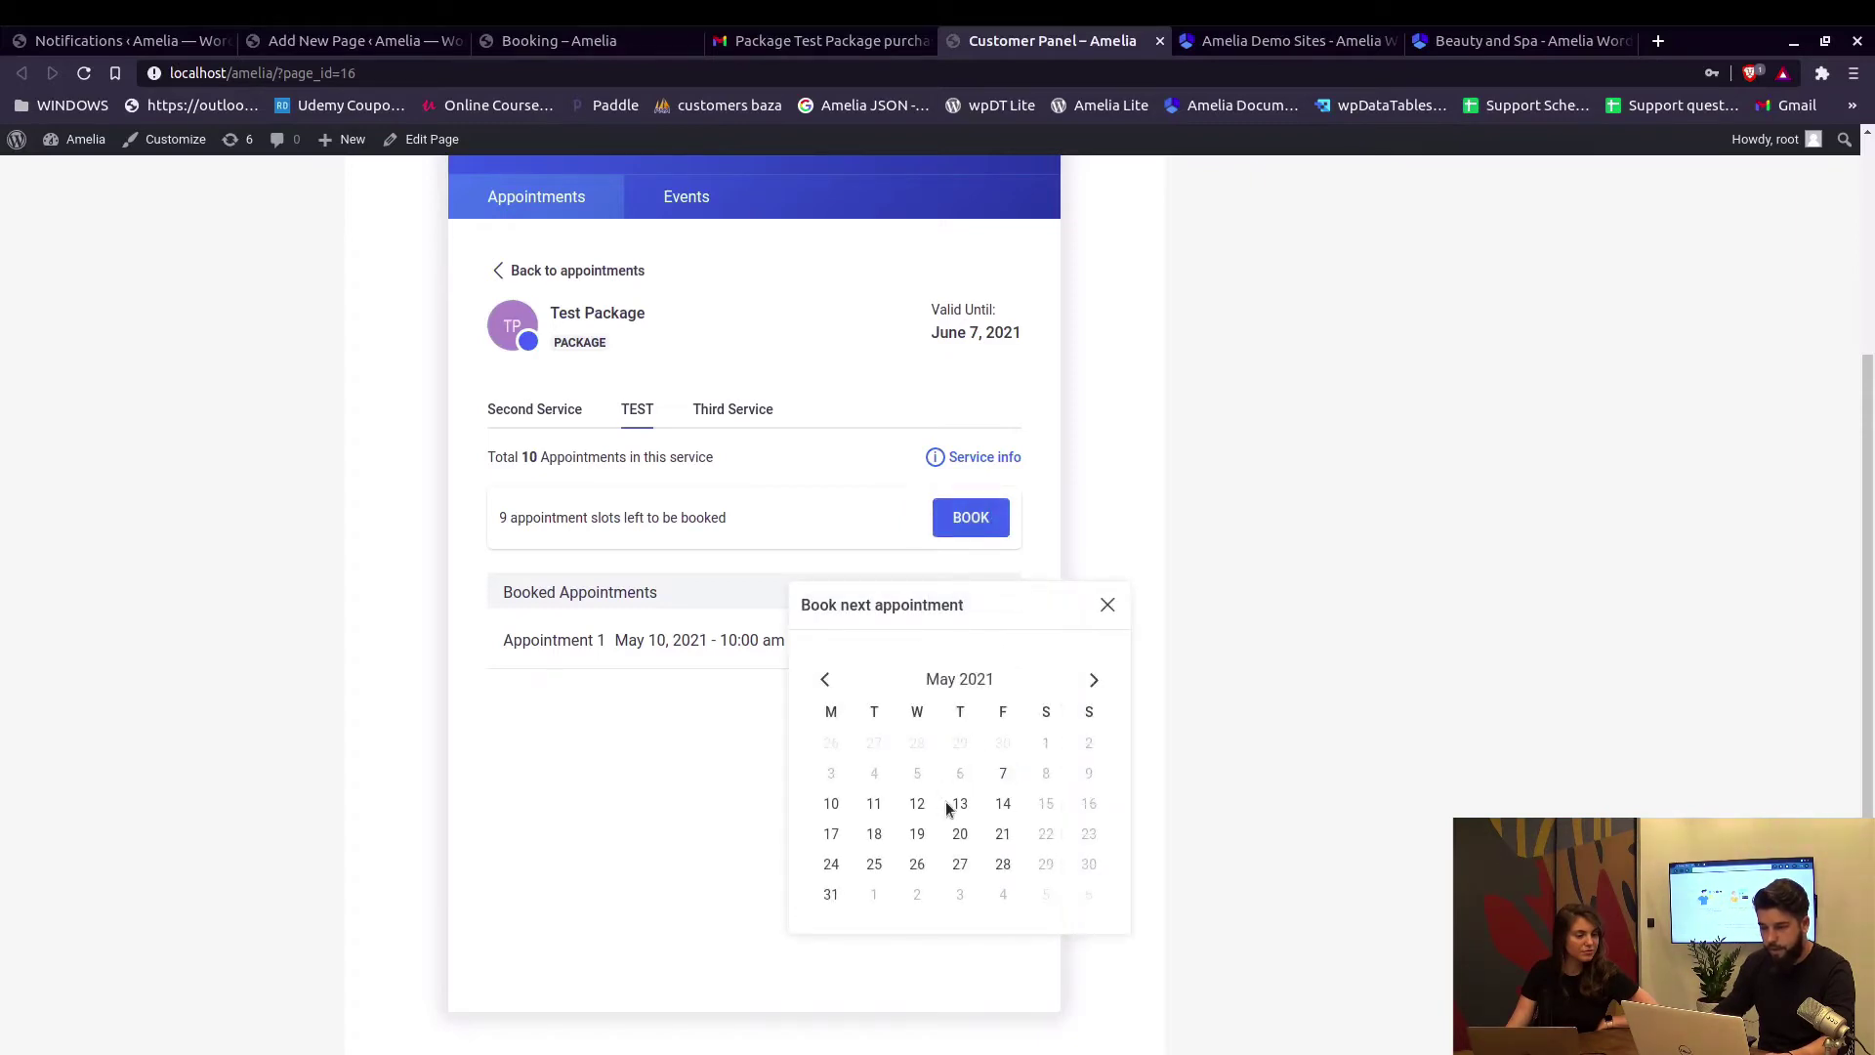
left_click(960, 834)
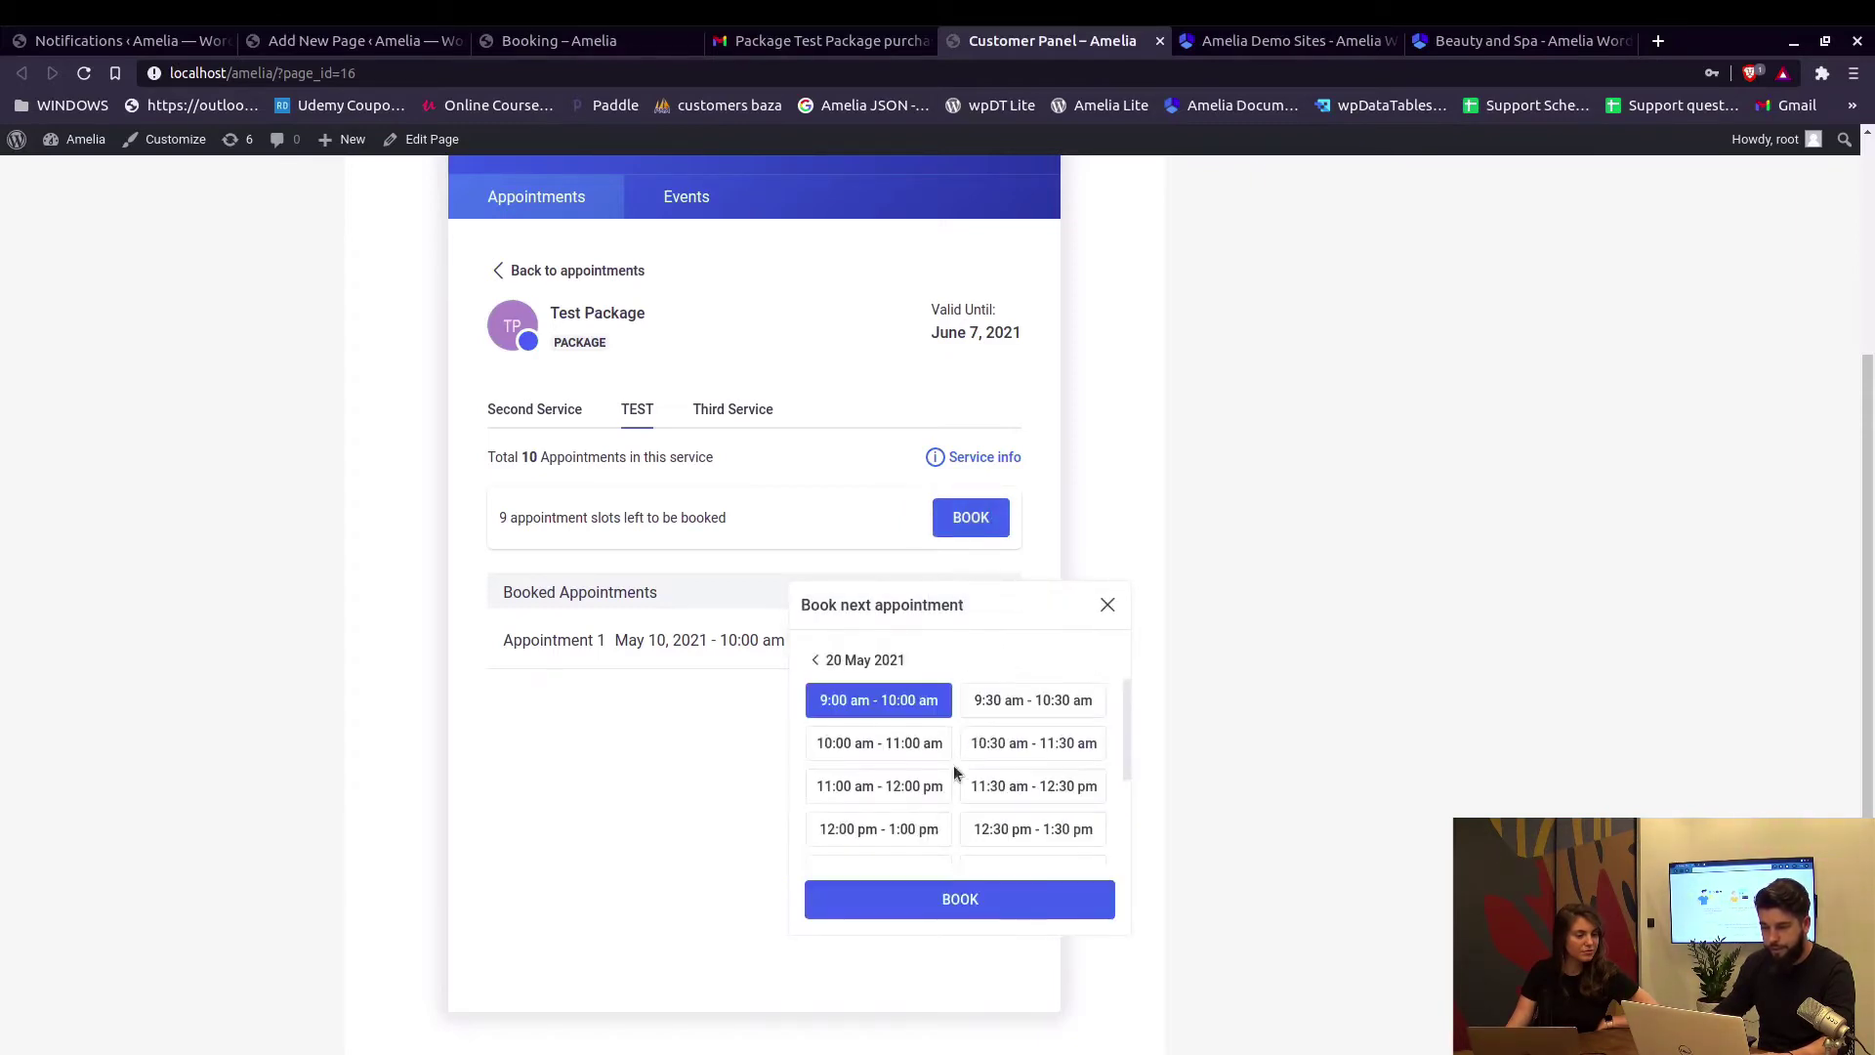
left_click(997, 758)
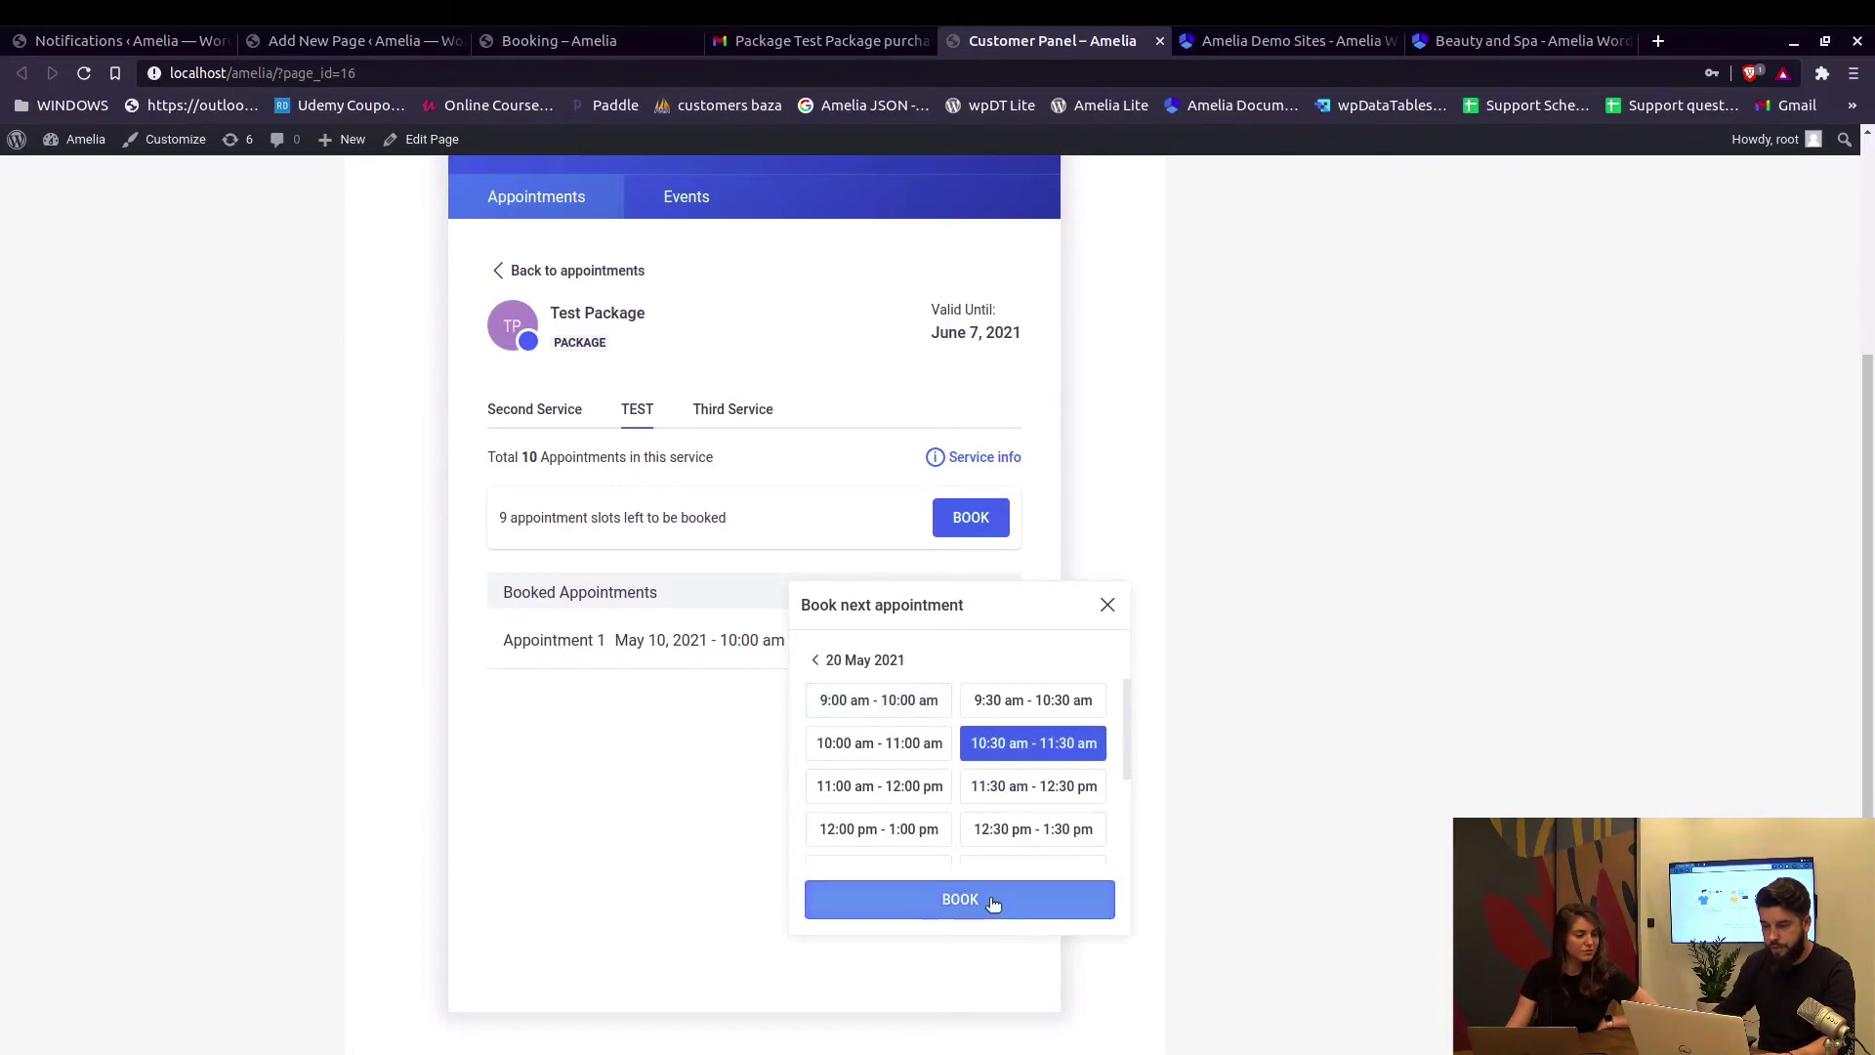
left_click(991, 899)
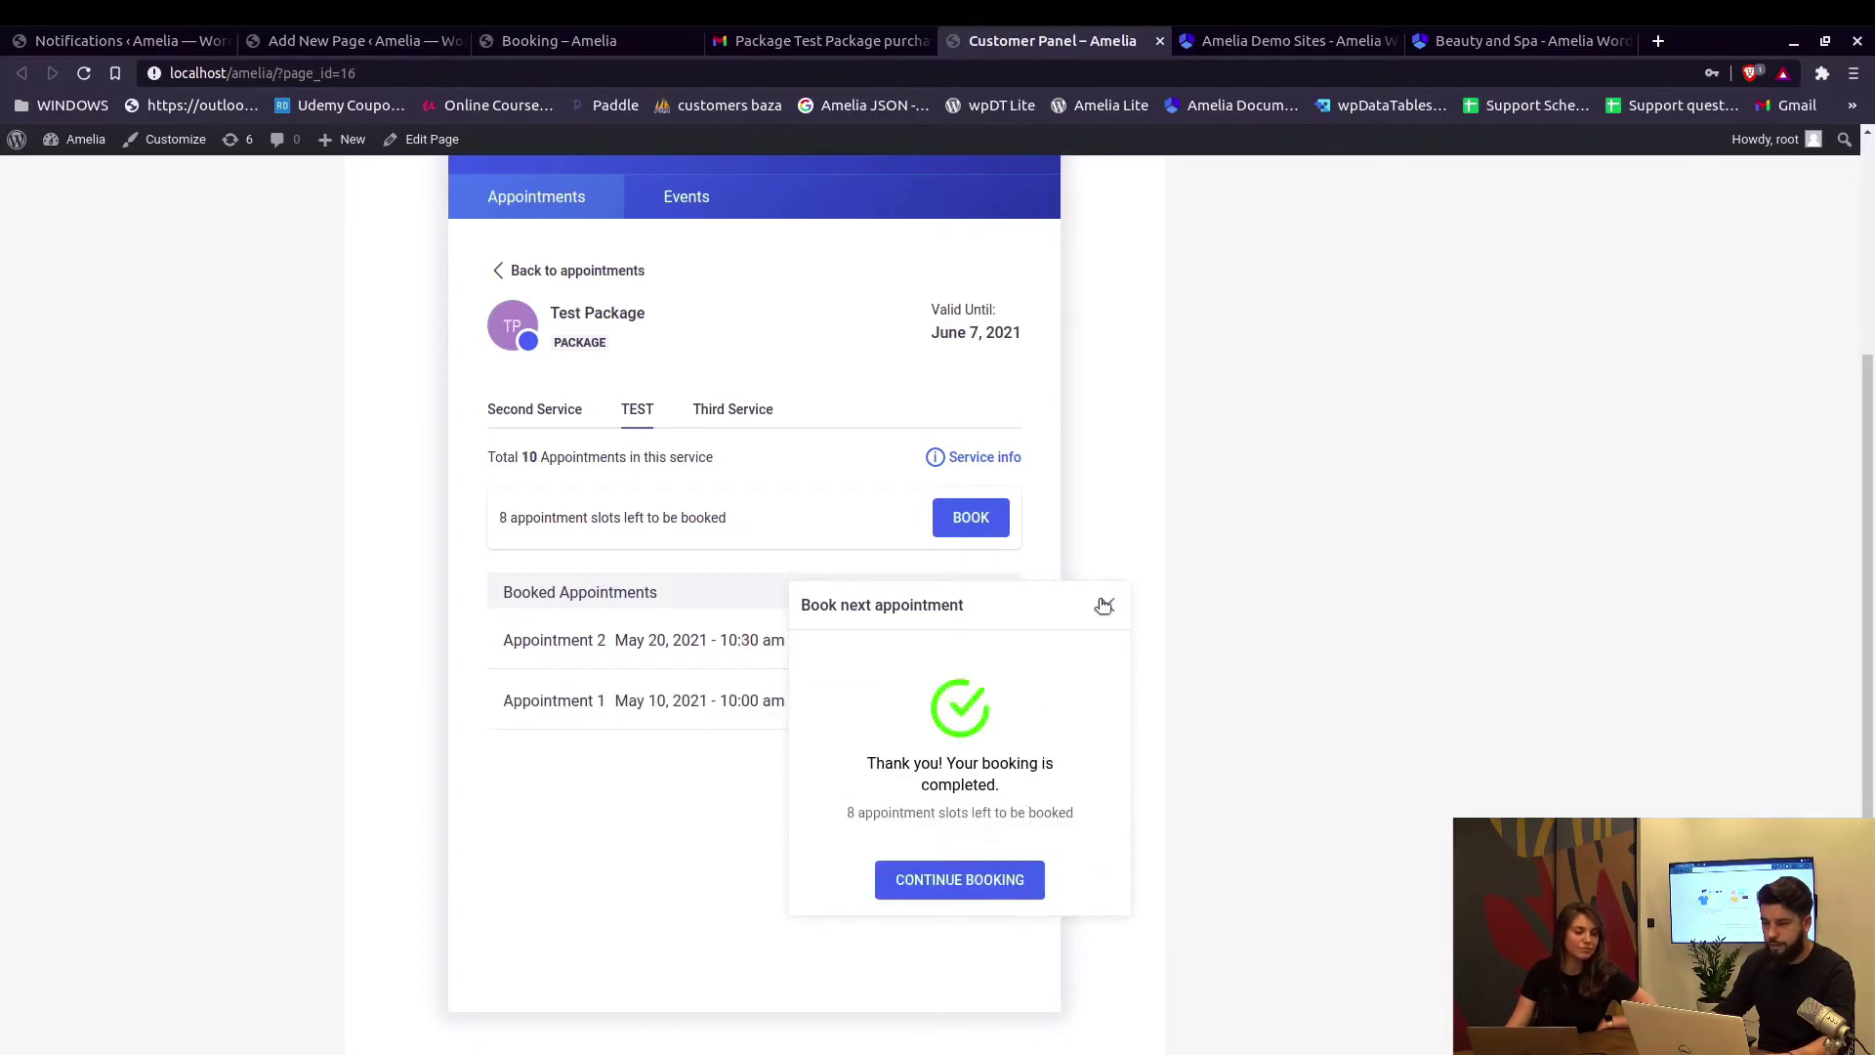
left_click(767, 528)
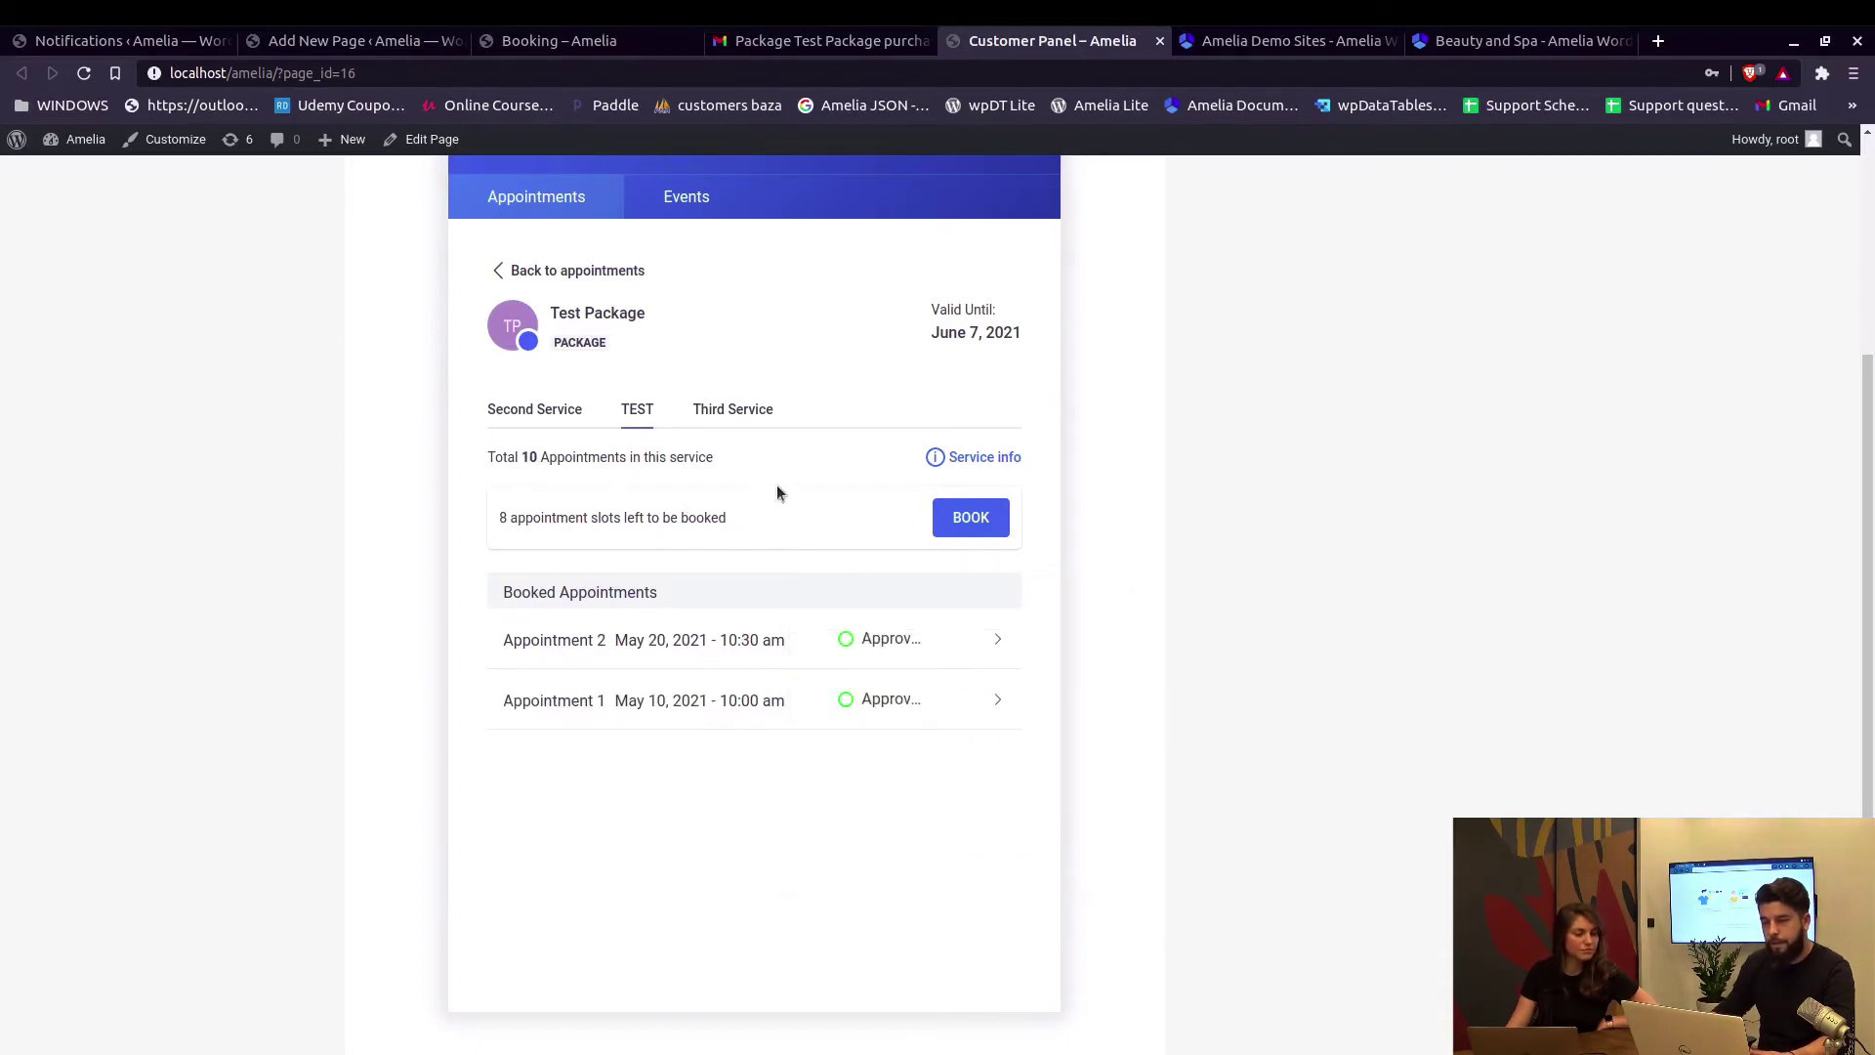
Review the Third Service bookings, then go back to the appointments list.
left_click(749, 421)
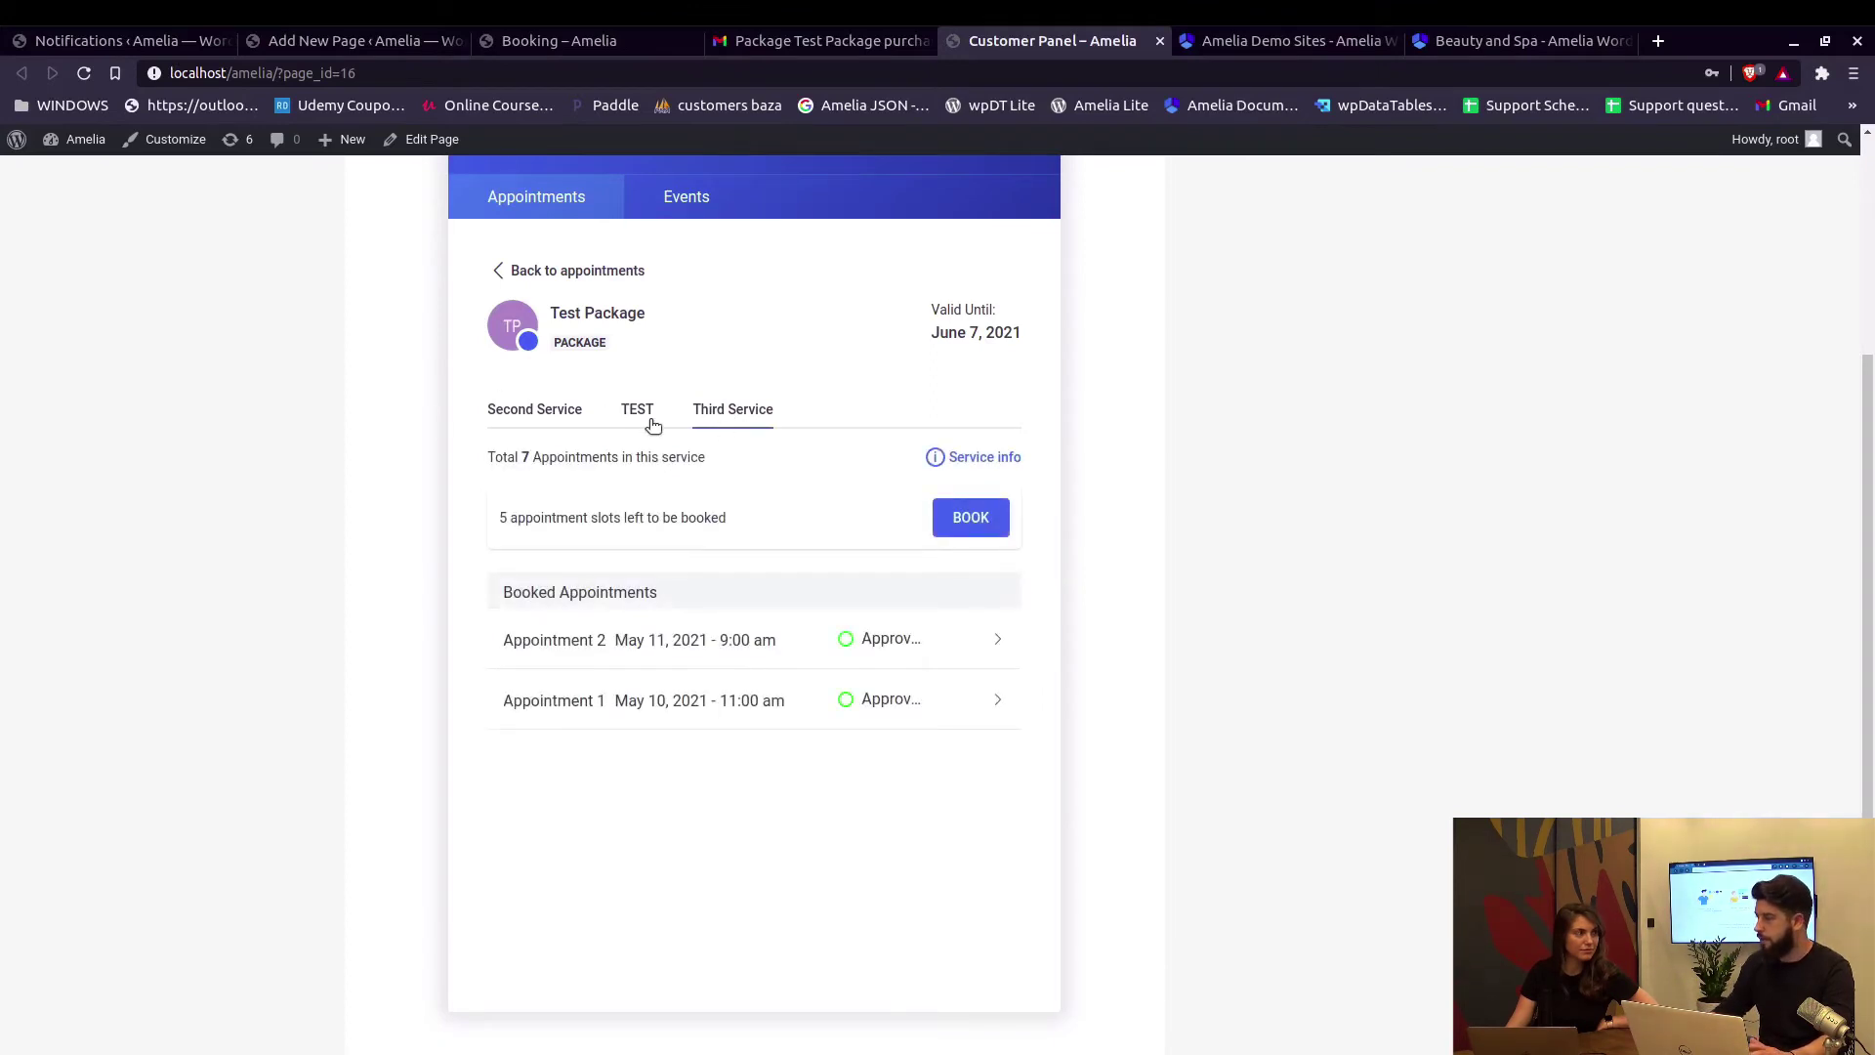
scroll(742, 469, "up", 1)
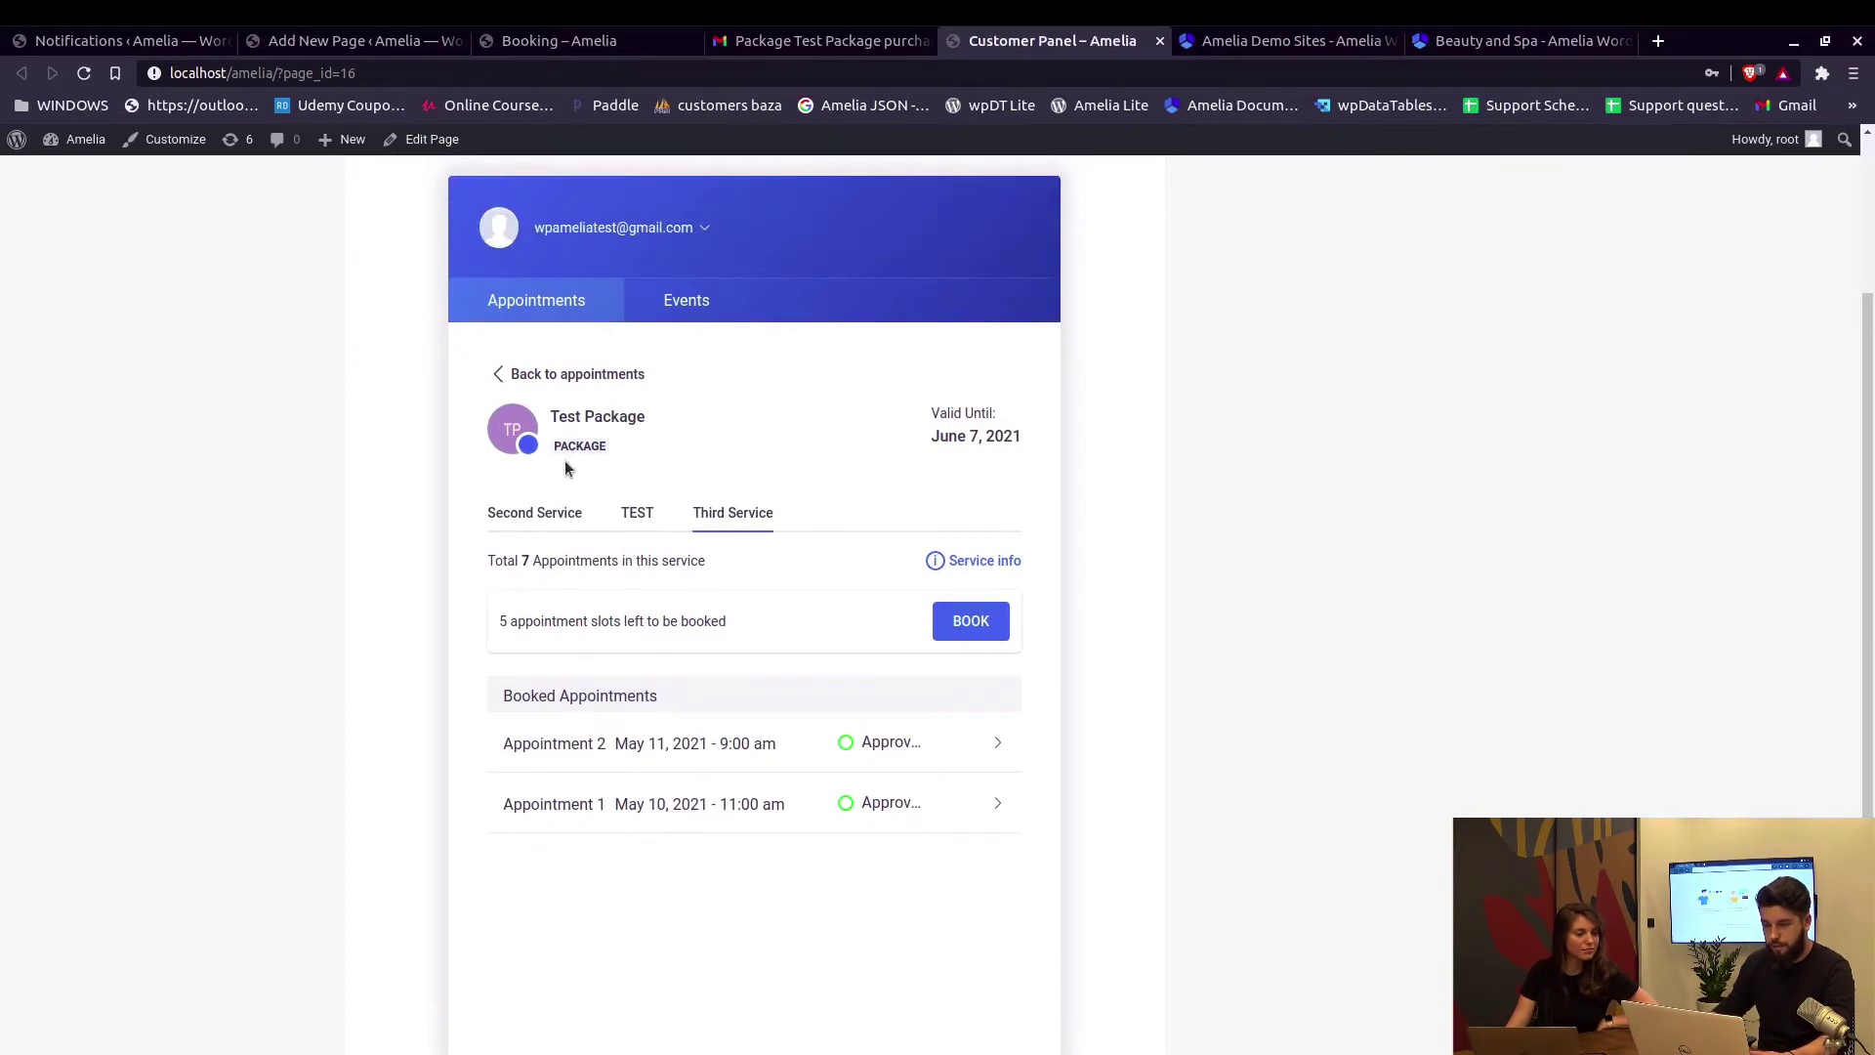
left_click(580, 376)
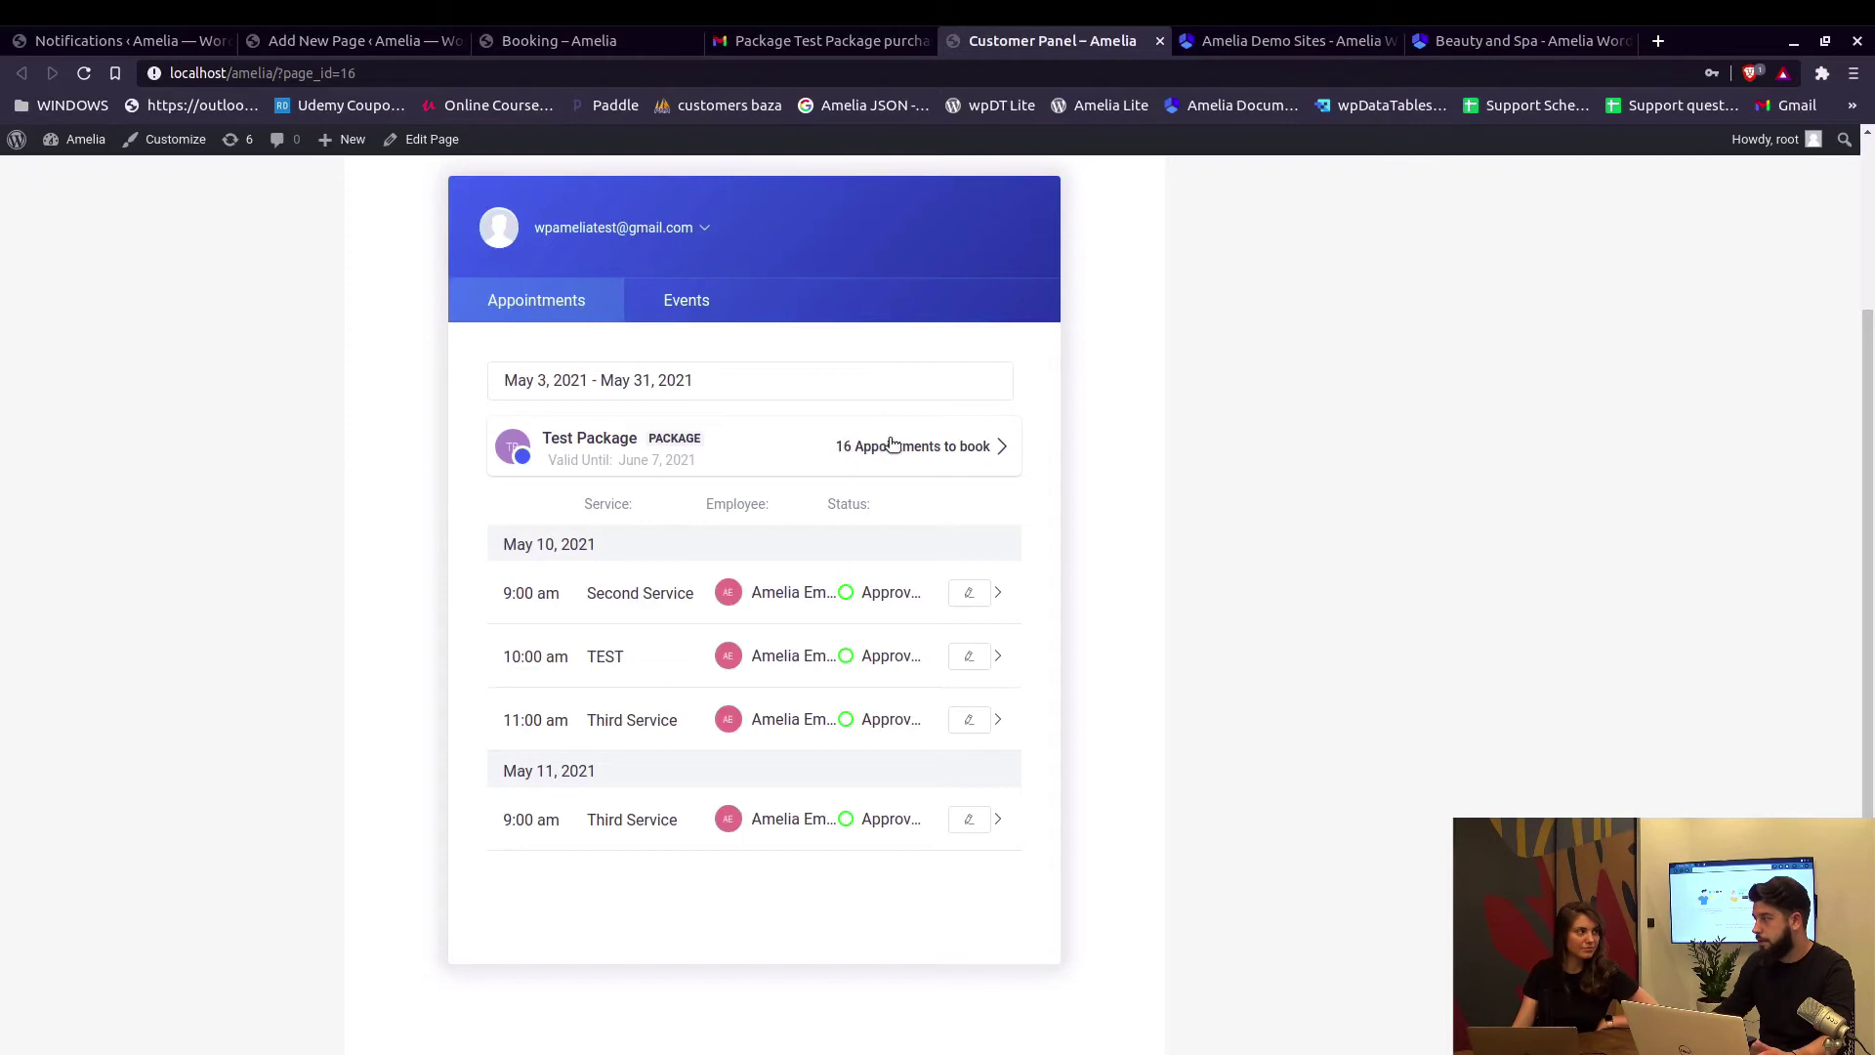
Start a new Second Service booking in Test Package and advance the calendar to December 2021.
left_click(937, 451)
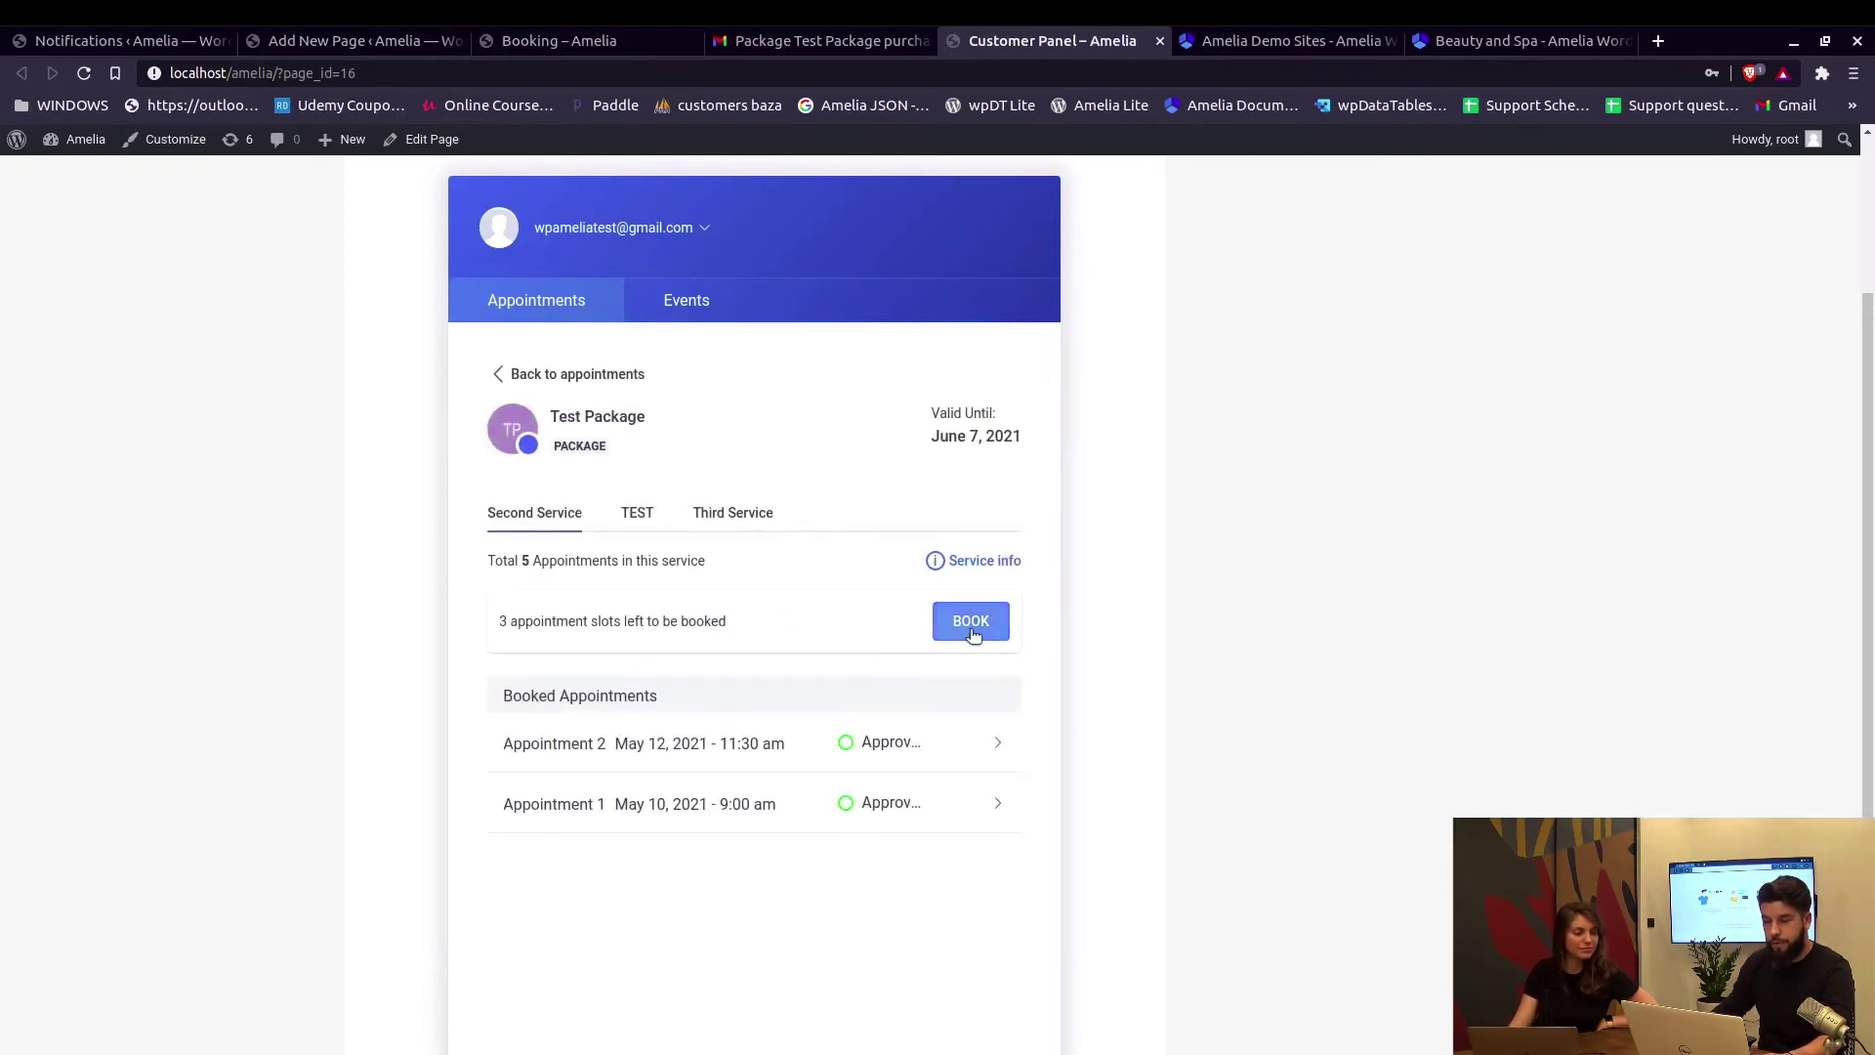
left_click(973, 627)
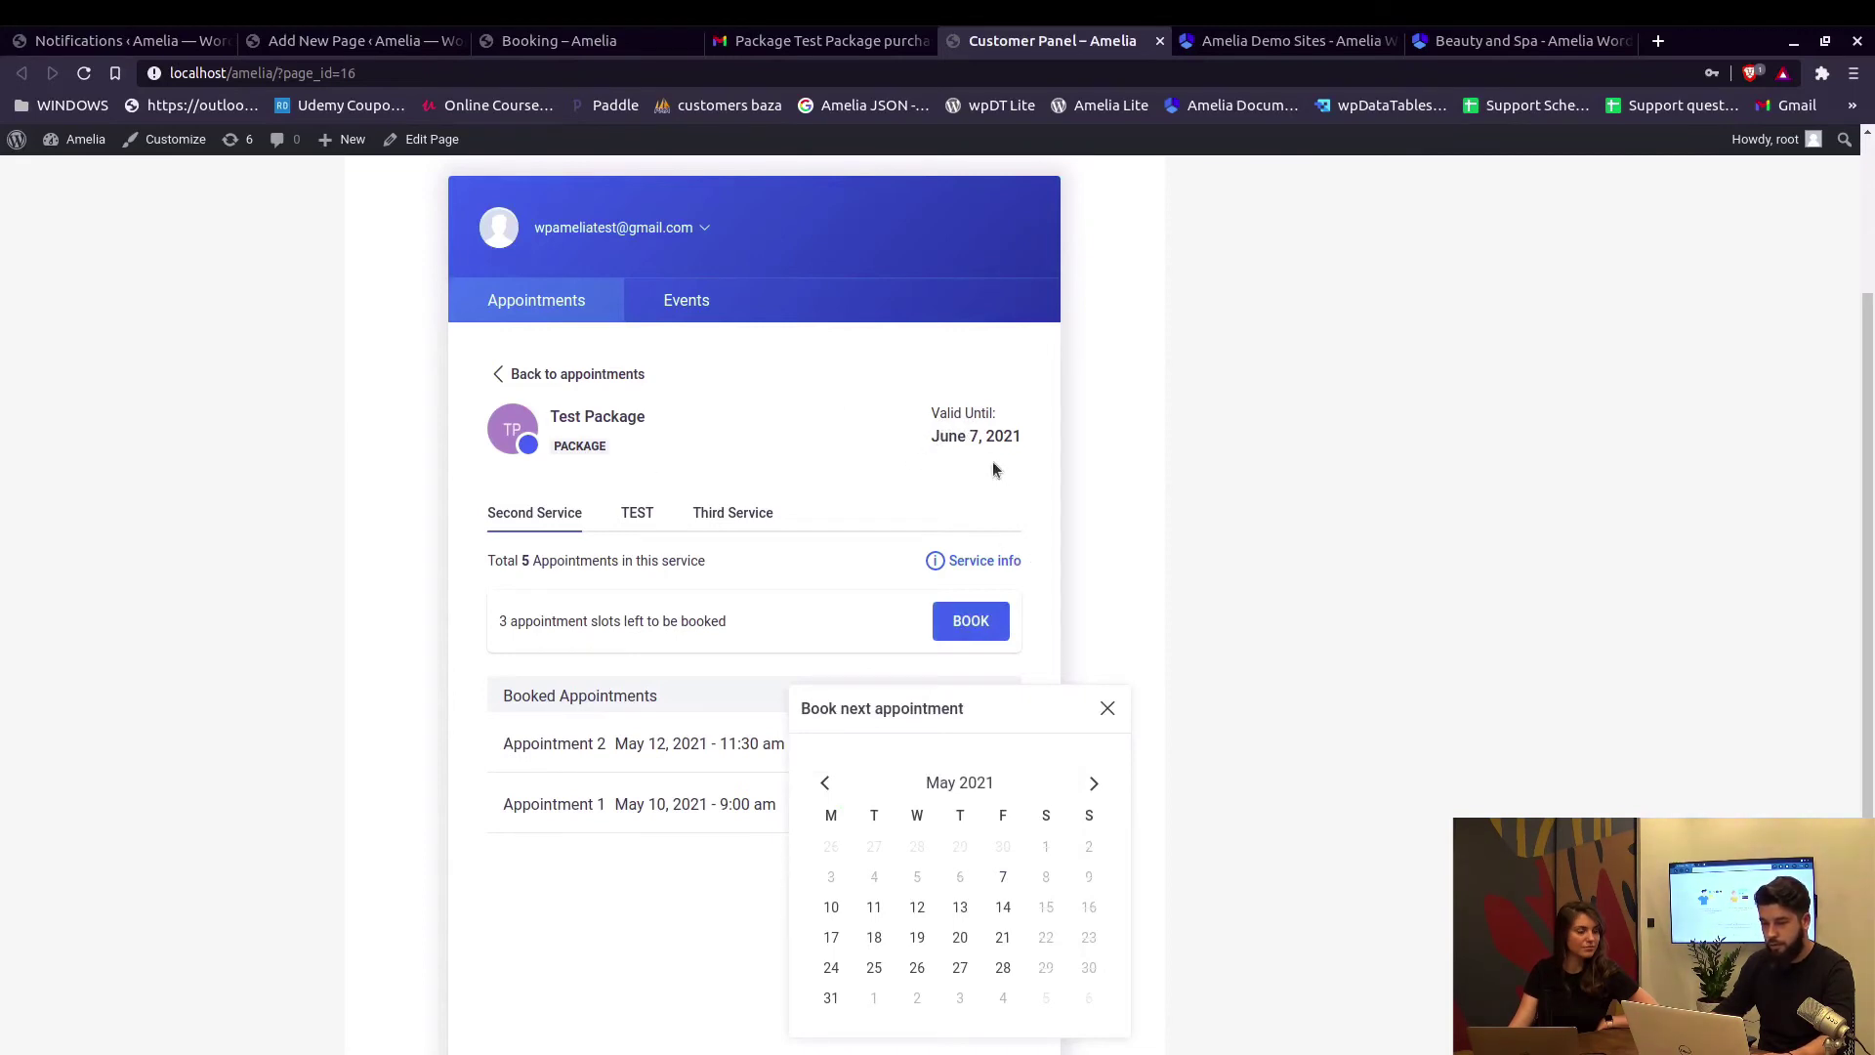
left_click(1097, 784)
left_click(1097, 784)
left_click(1095, 787)
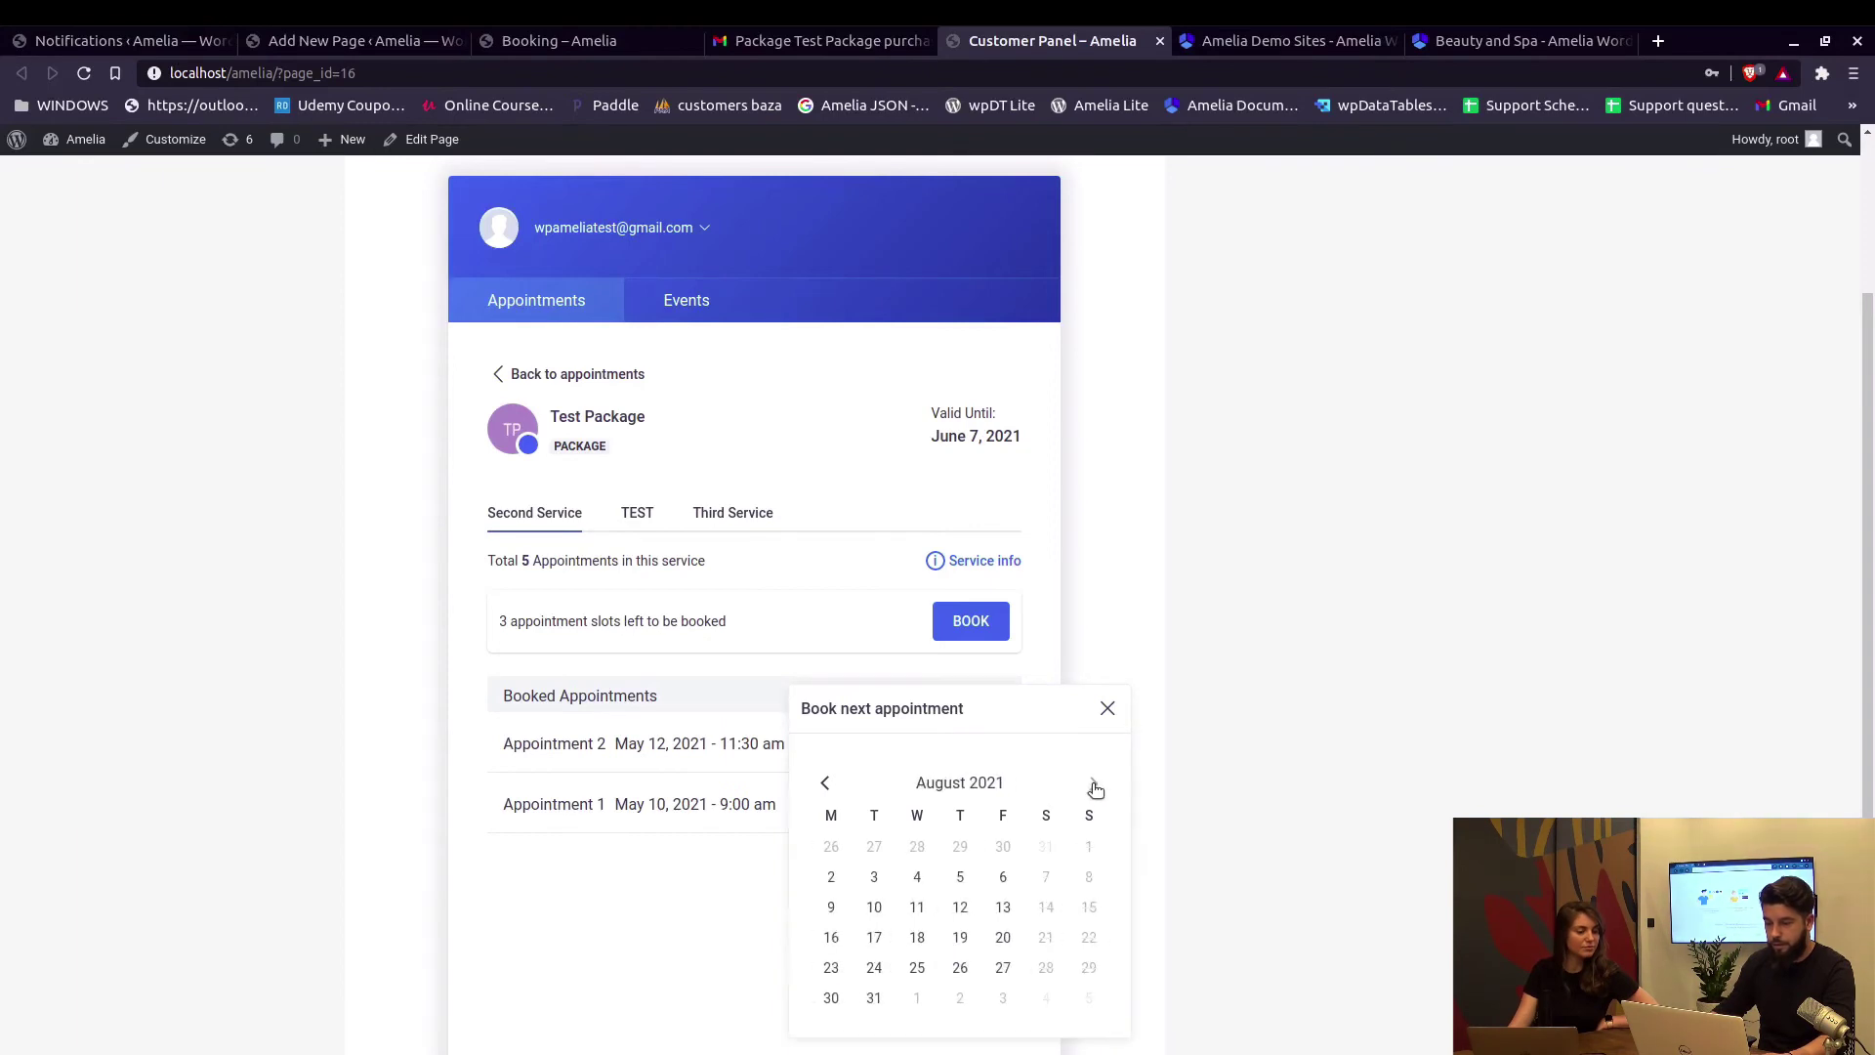
left_click(1095, 786)
left_click(1094, 787)
left_click(1094, 786)
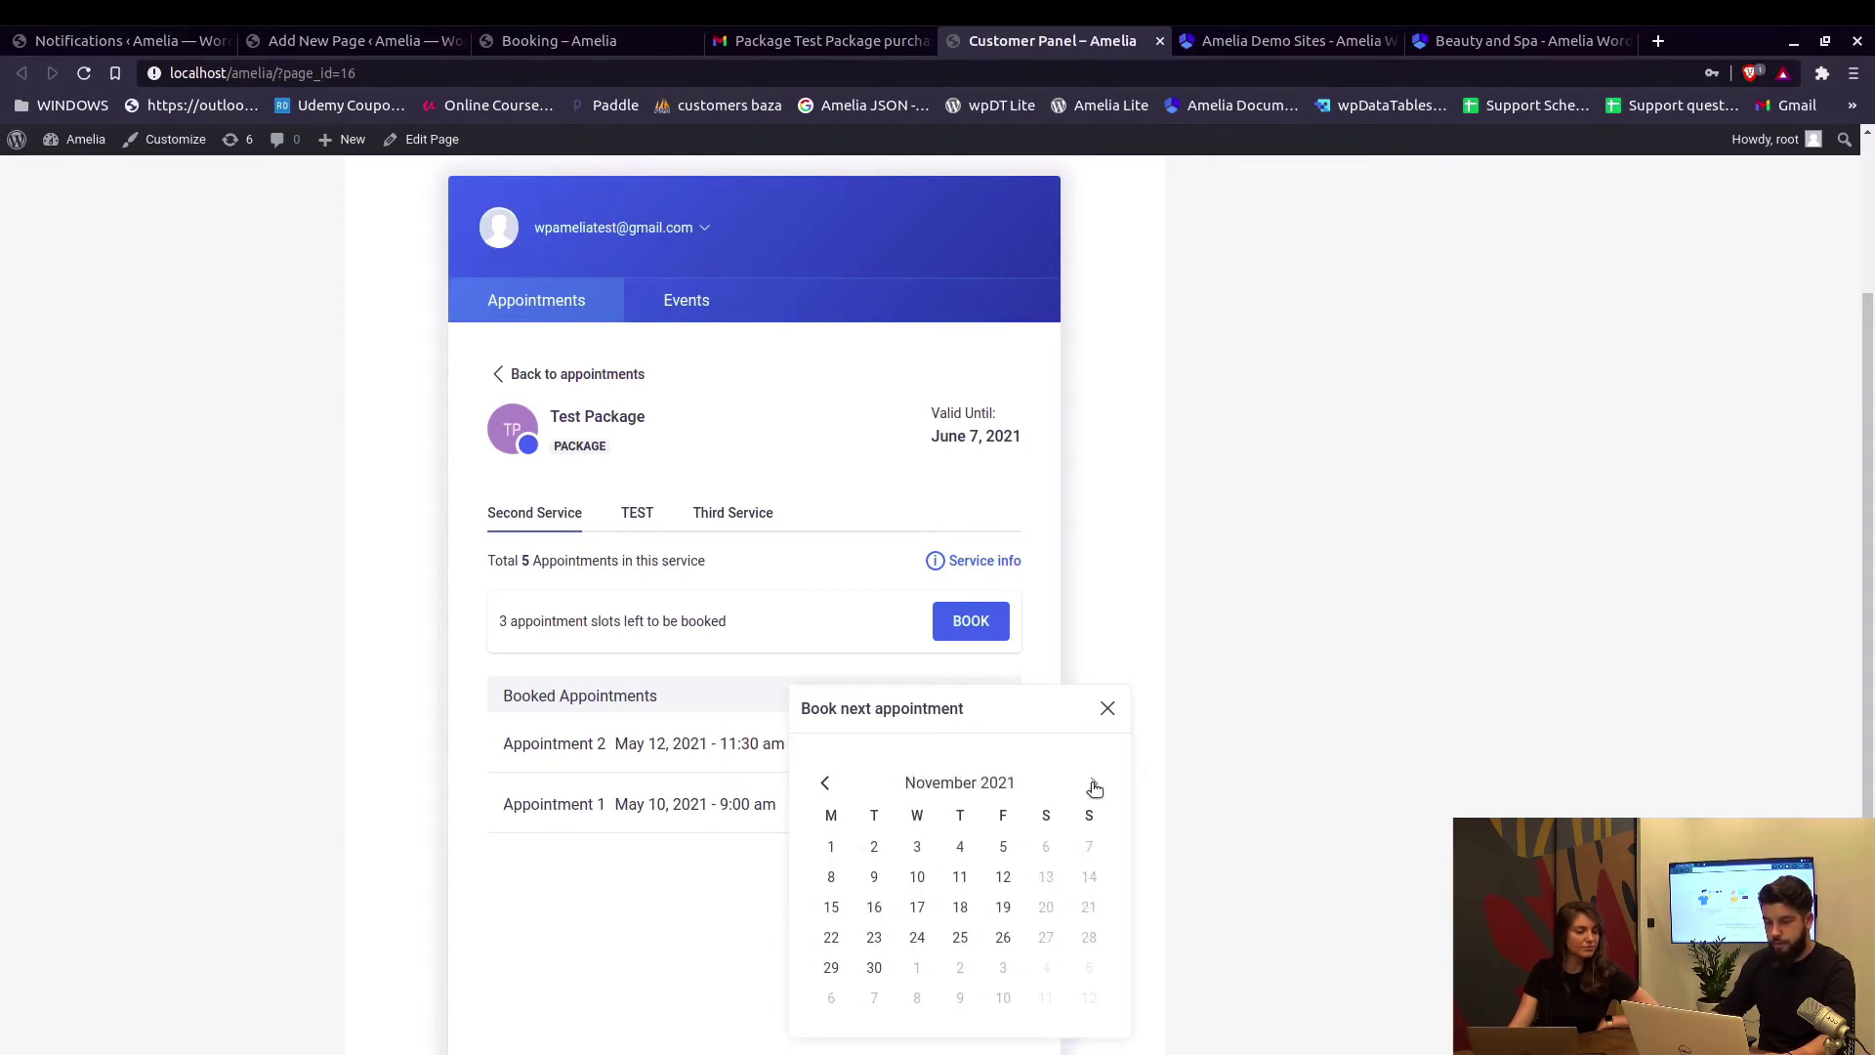
left_click(1094, 786)
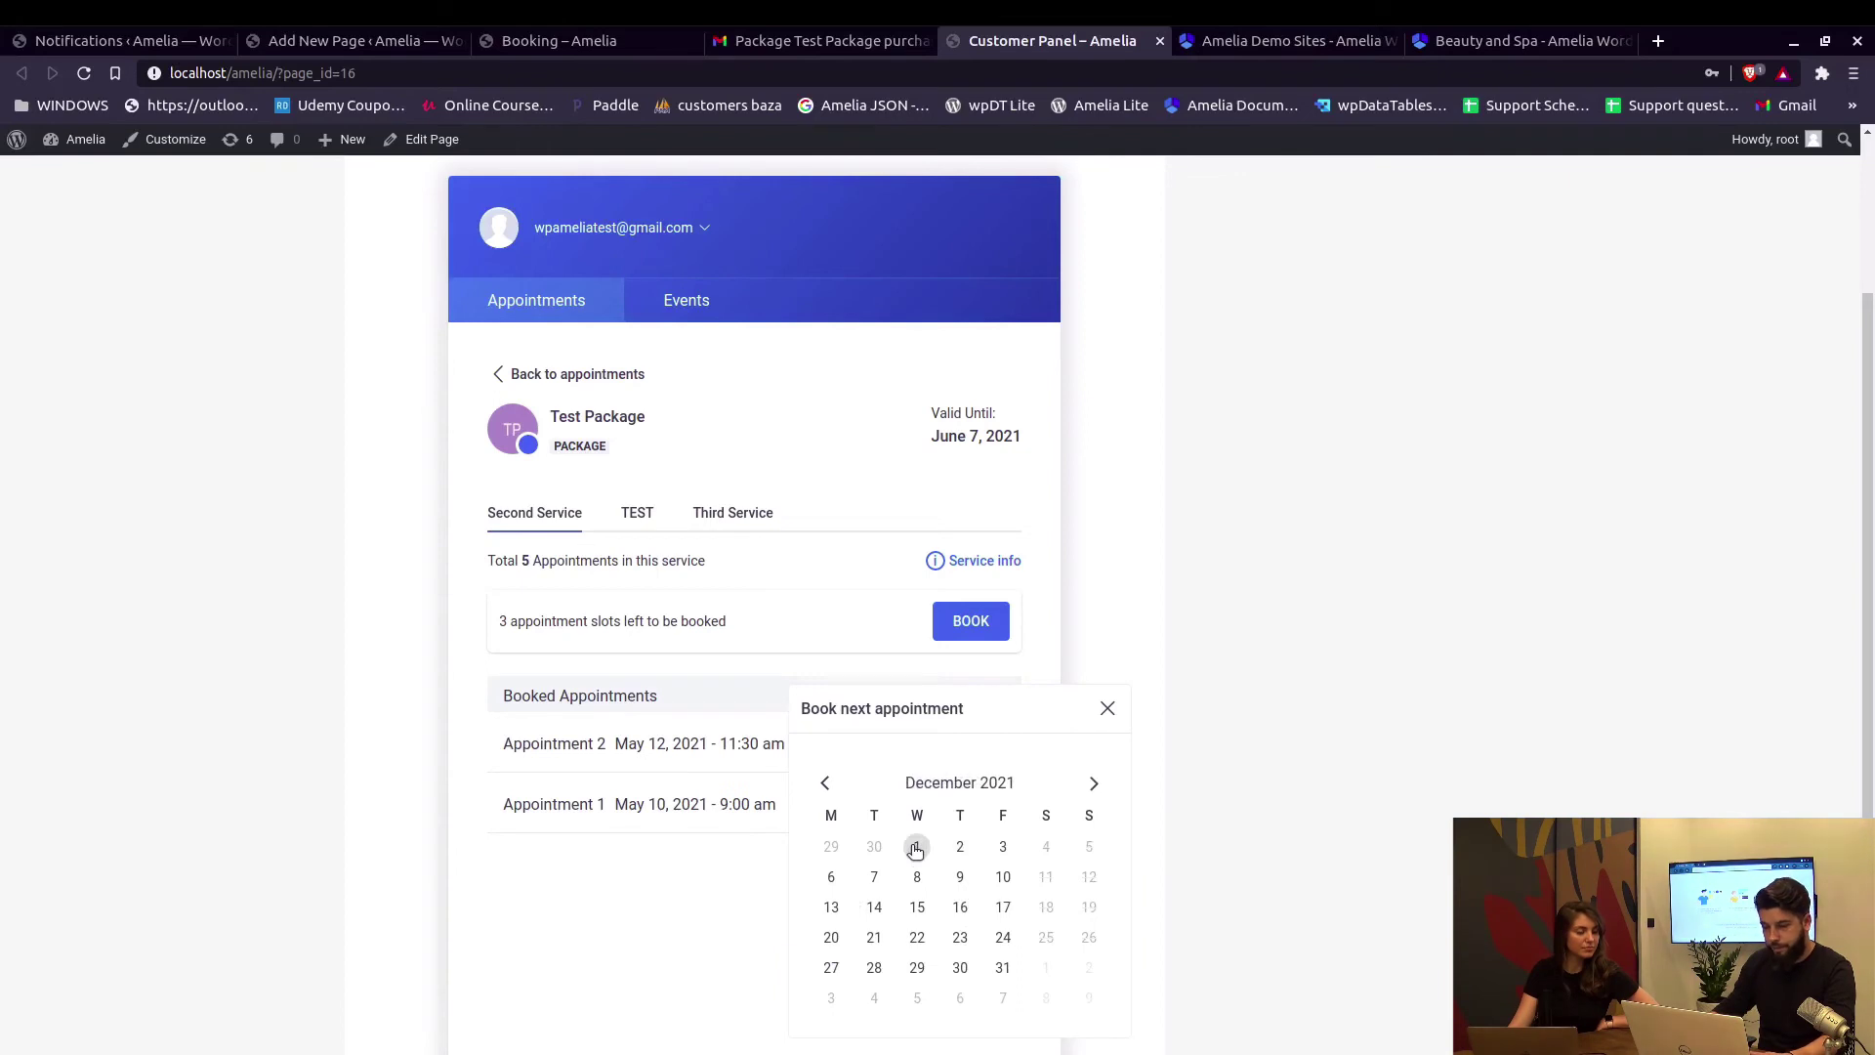
Book December 1, 2021 at 9:00 am and return to the admin Notifications tab.
left_click(915, 847)
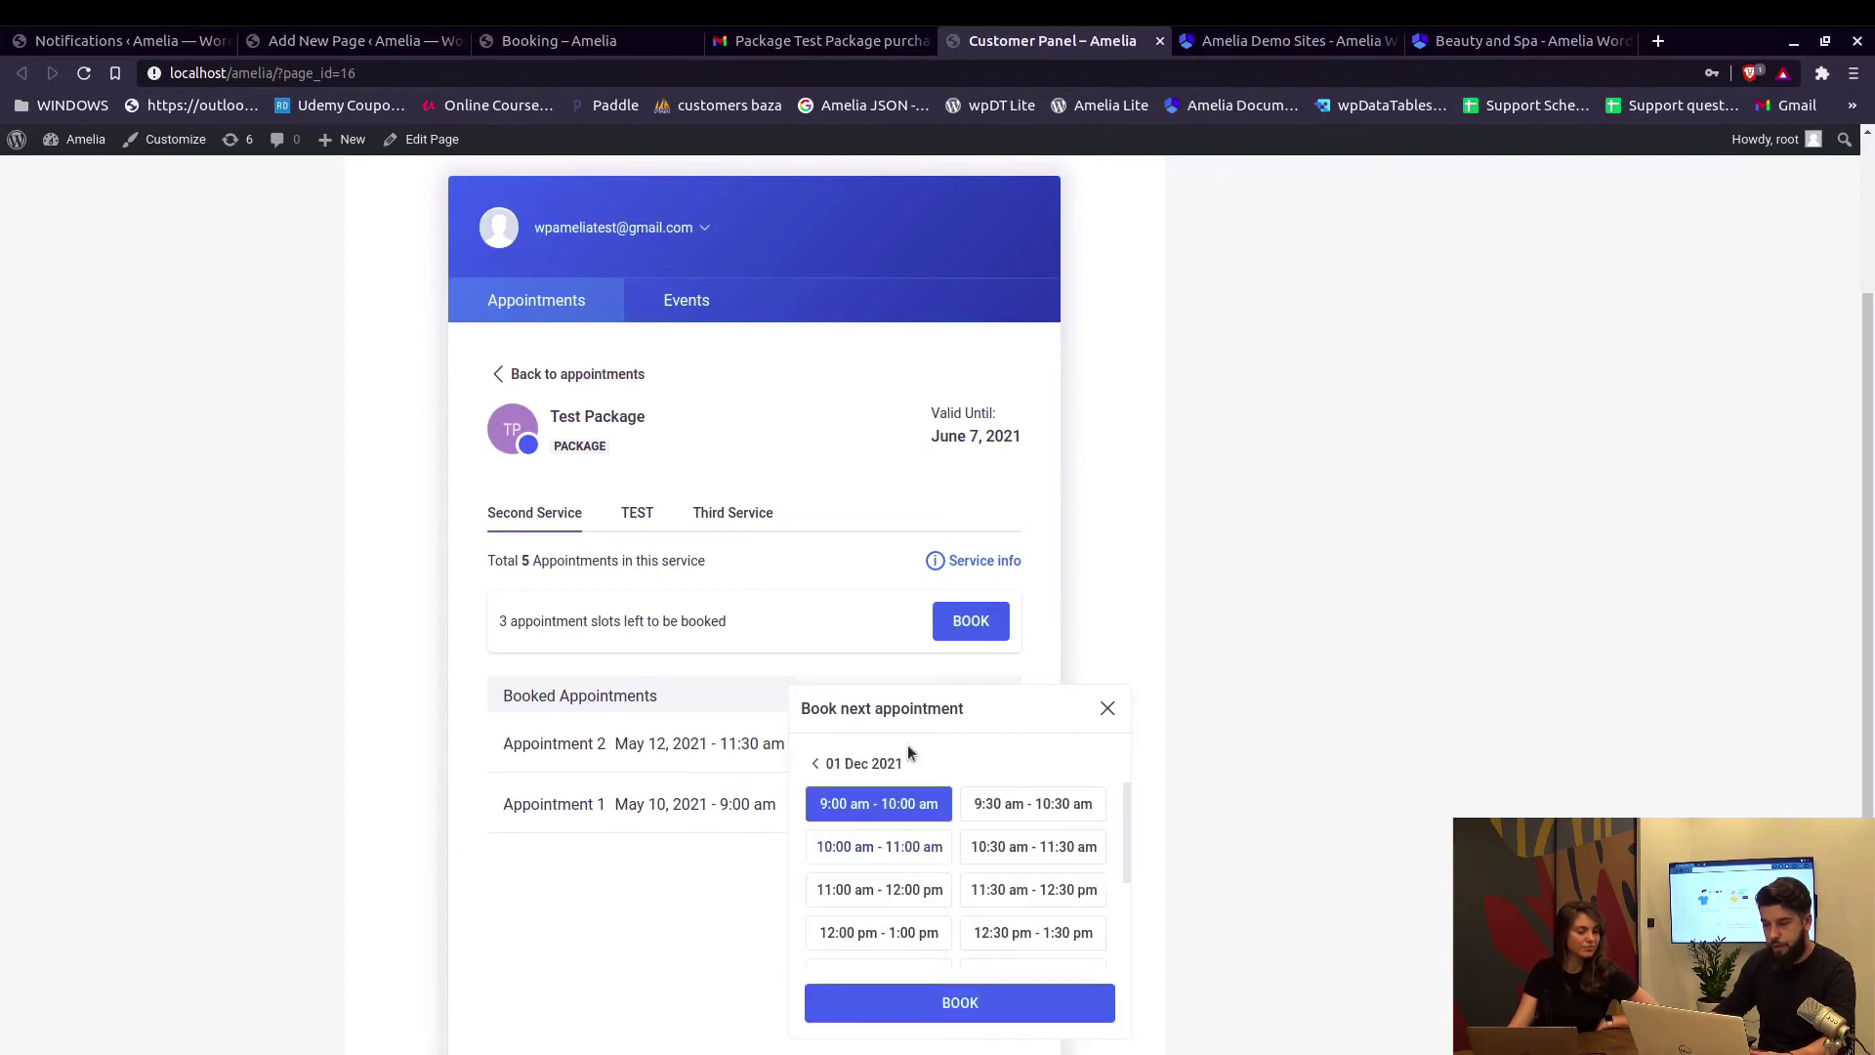
left_click(959, 1004)
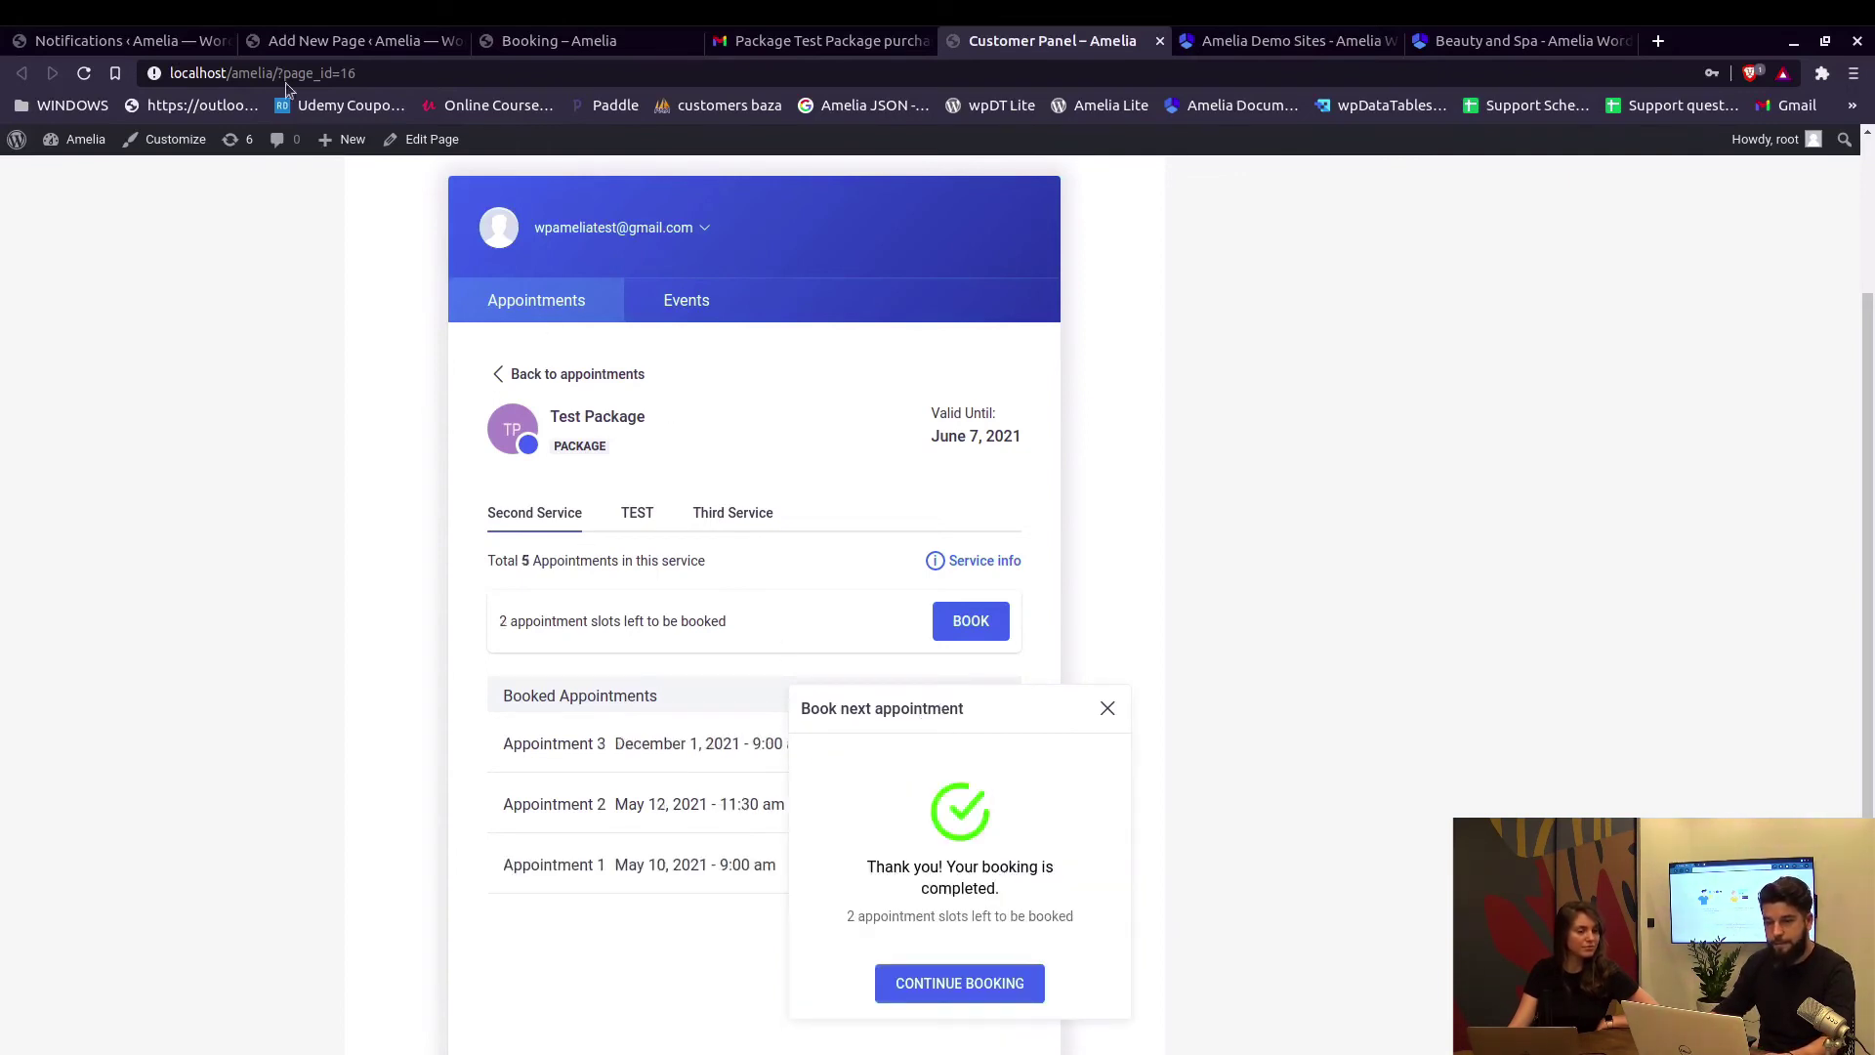
left_click(127, 41)
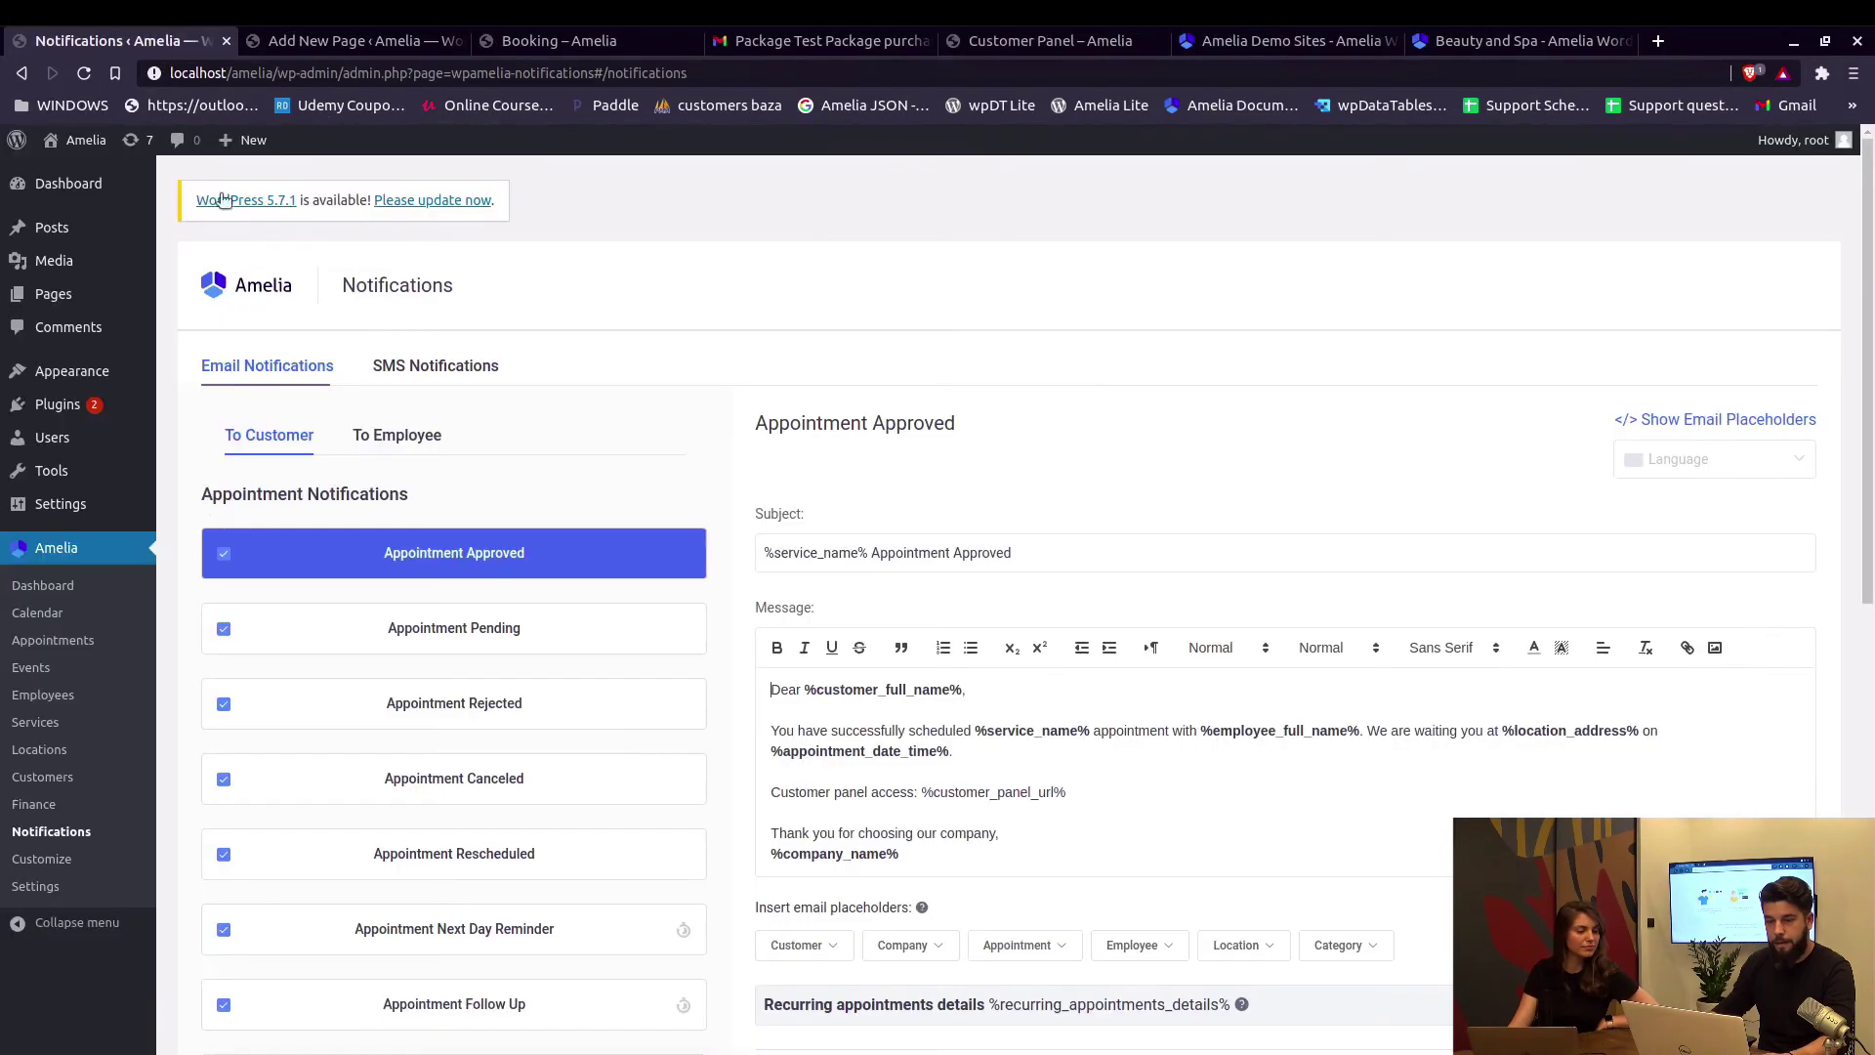
In Amelia Settings, check the 365-day booking-in-advance period under General Settings.
left_click(113, 872)
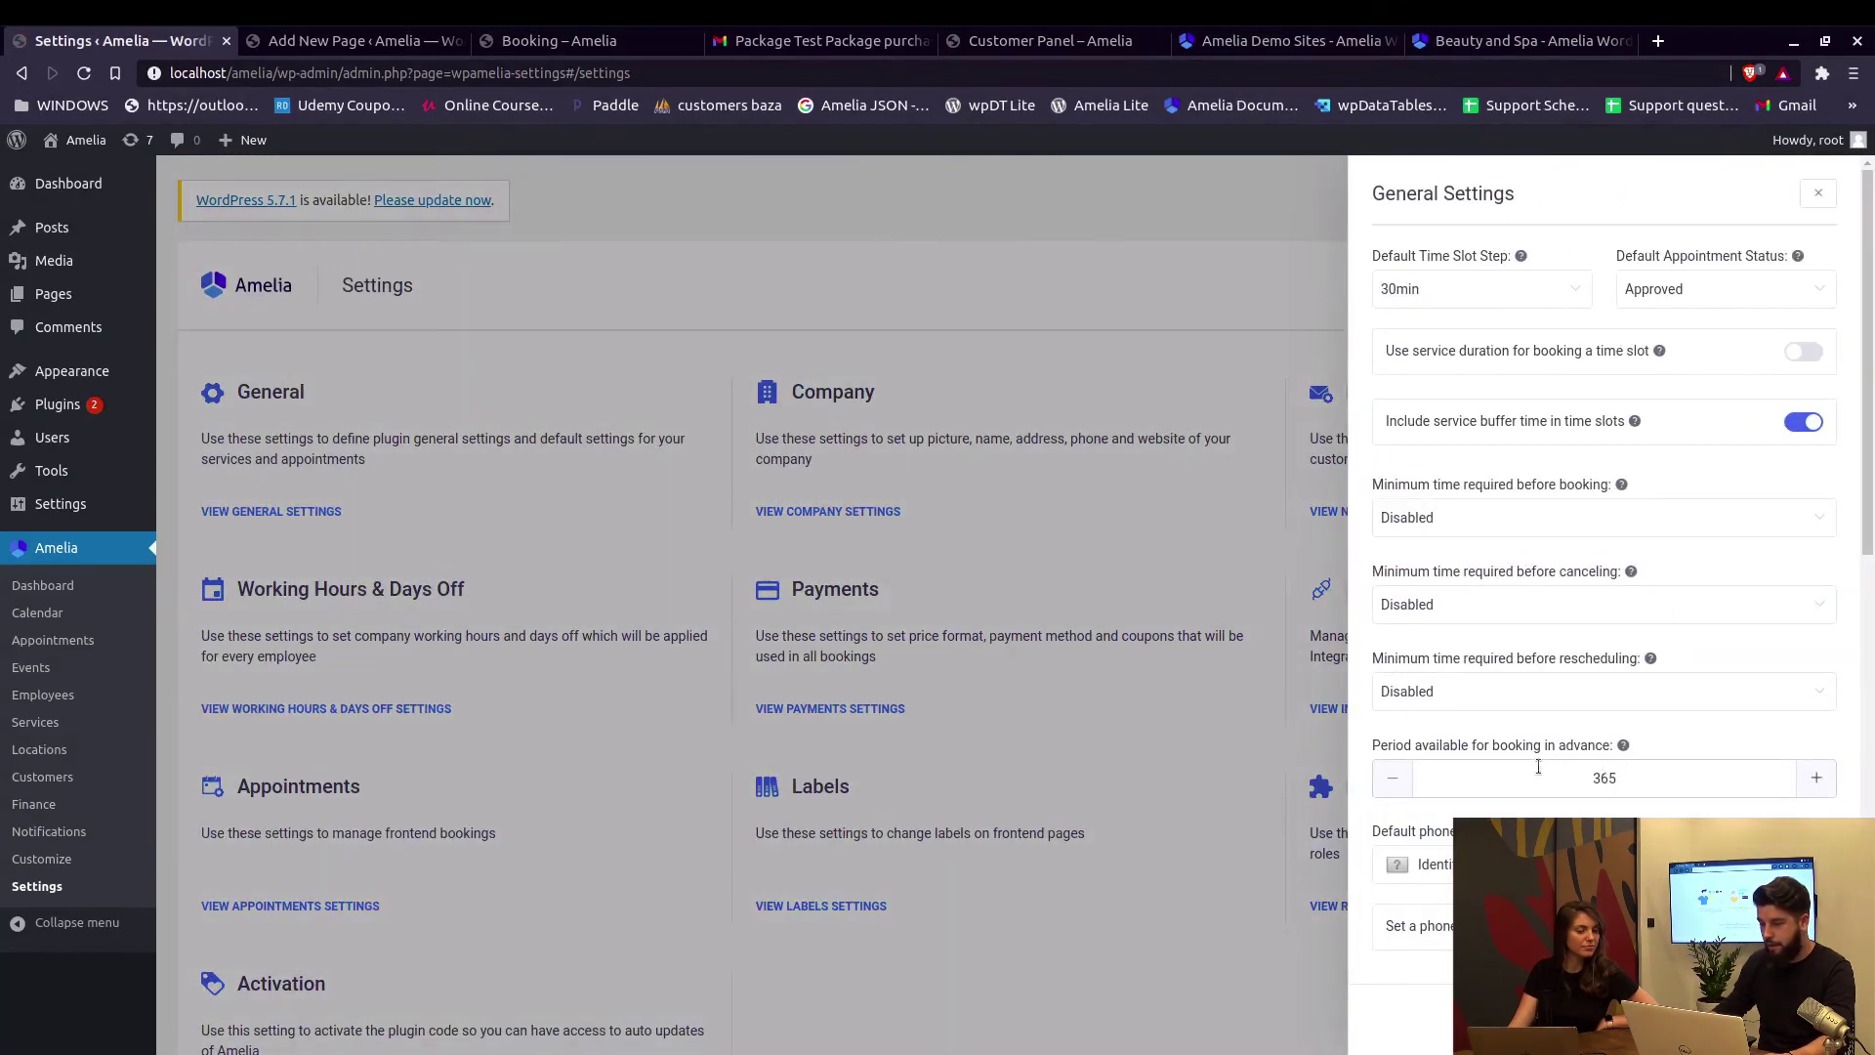
double_click(1584, 777)
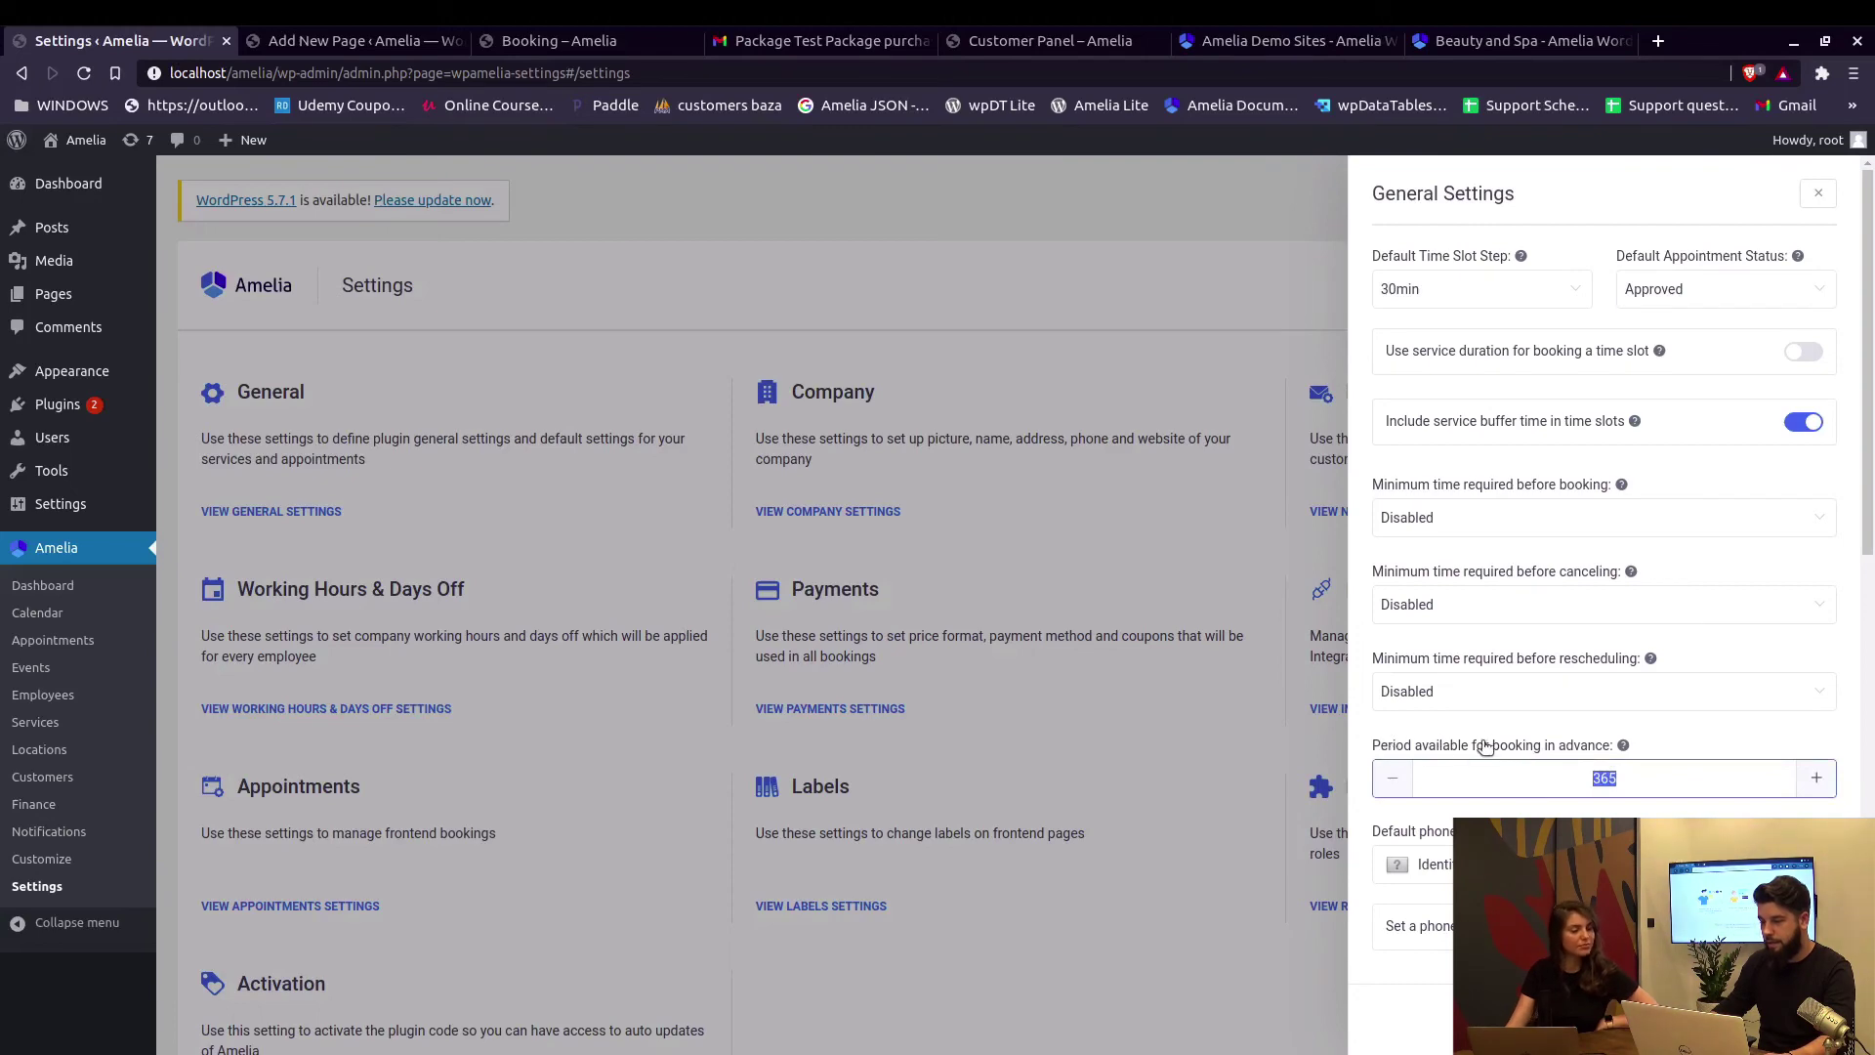
left_click(1197, 704)
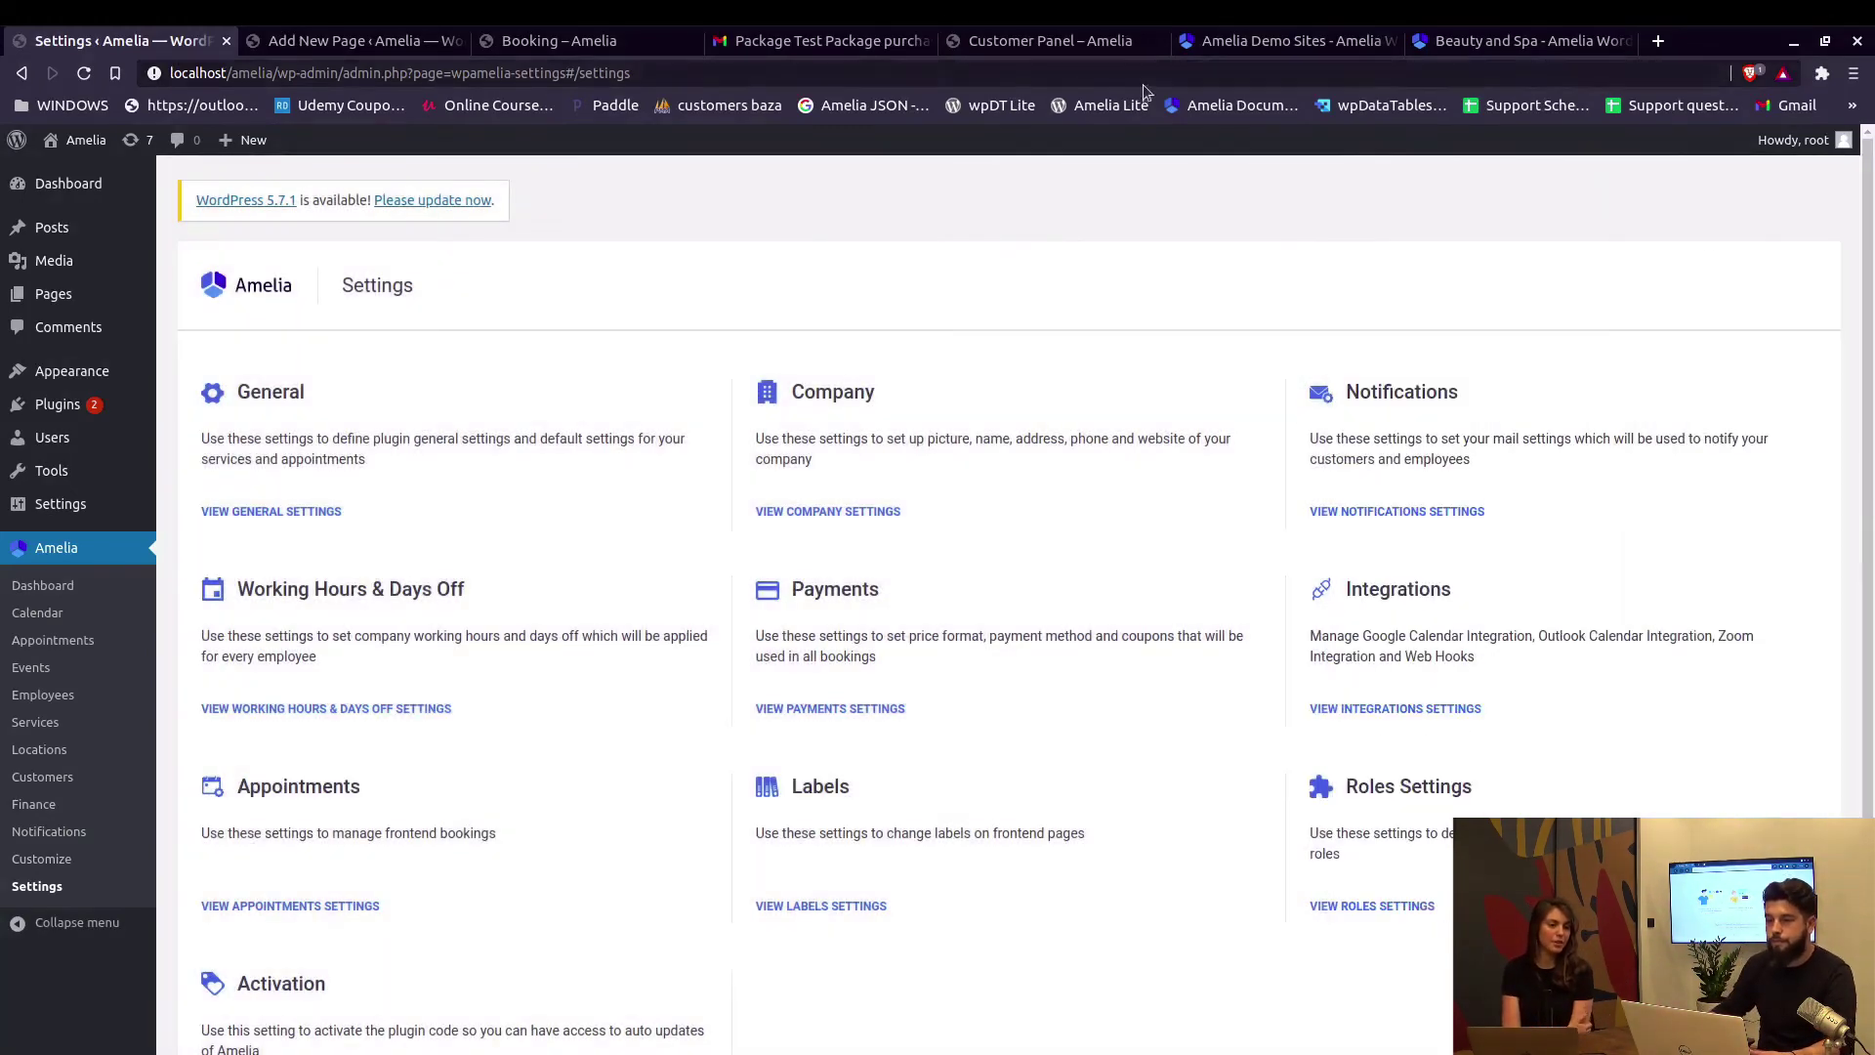